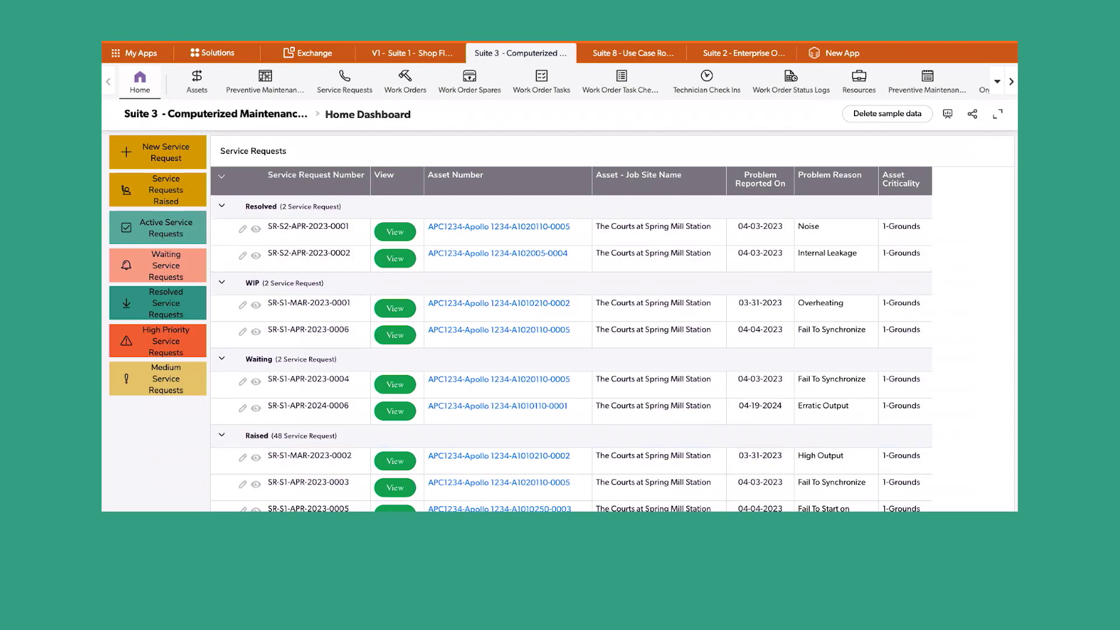
Examine the home dashboard's charts for maintenance backlog by property and planned versus actual maintenance cost
{"action": "scroll", "coordinate": [686, 399], "scroll_direction": "down", "scroll_amount": 10}
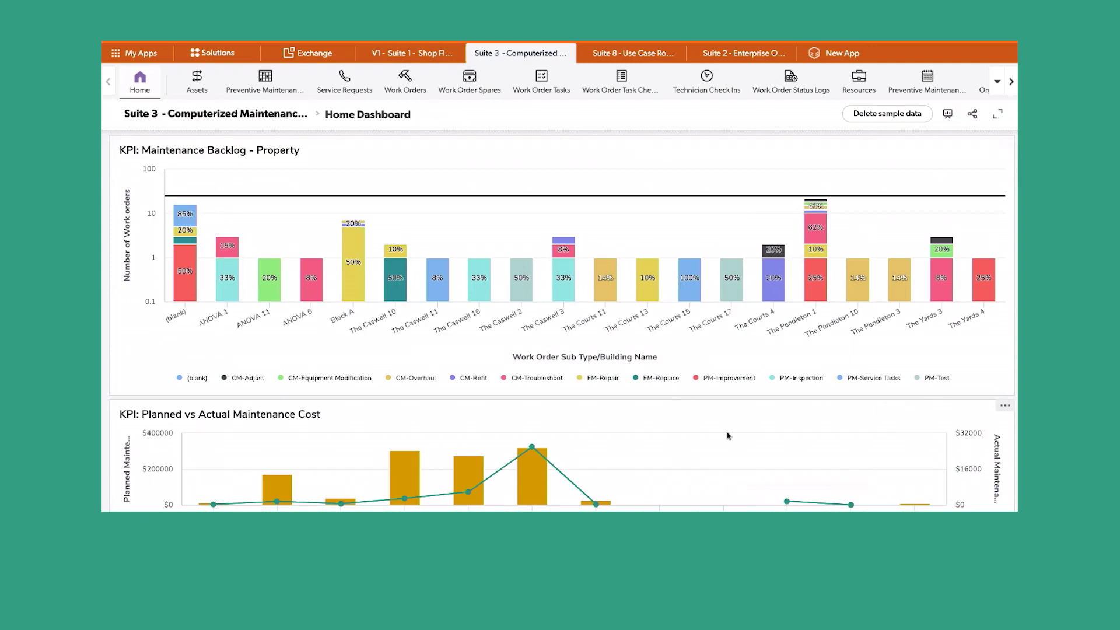
{"action": "mouse_move", "coordinate": [595, 488]}
{"action": "mouse_move", "coordinate": [327, 438]}
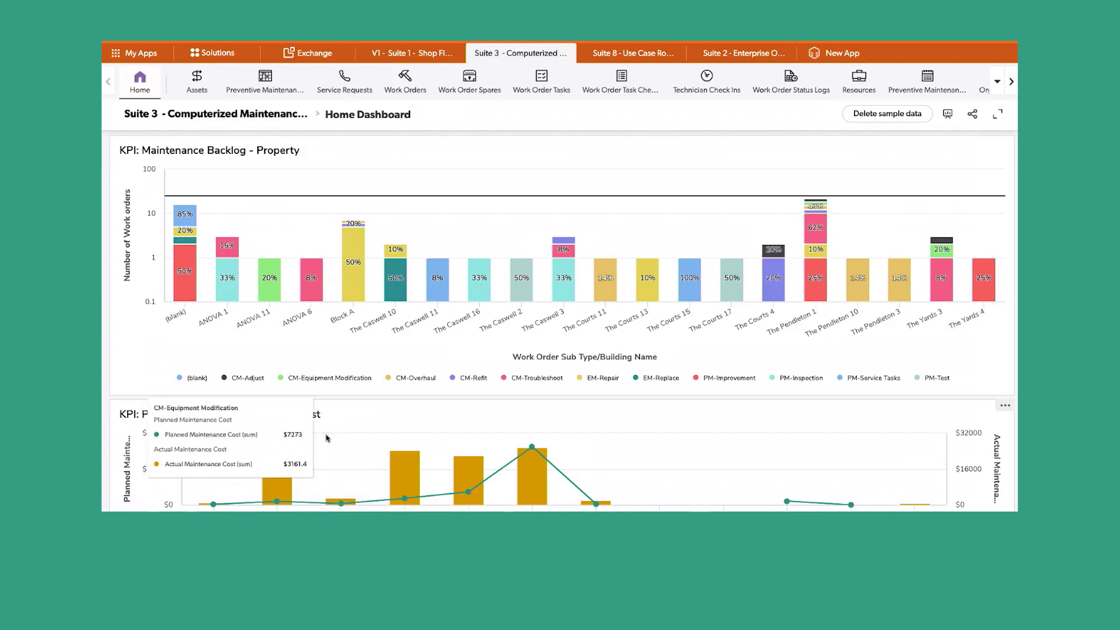
{"action": "mouse_move", "coordinate": [408, 457]}
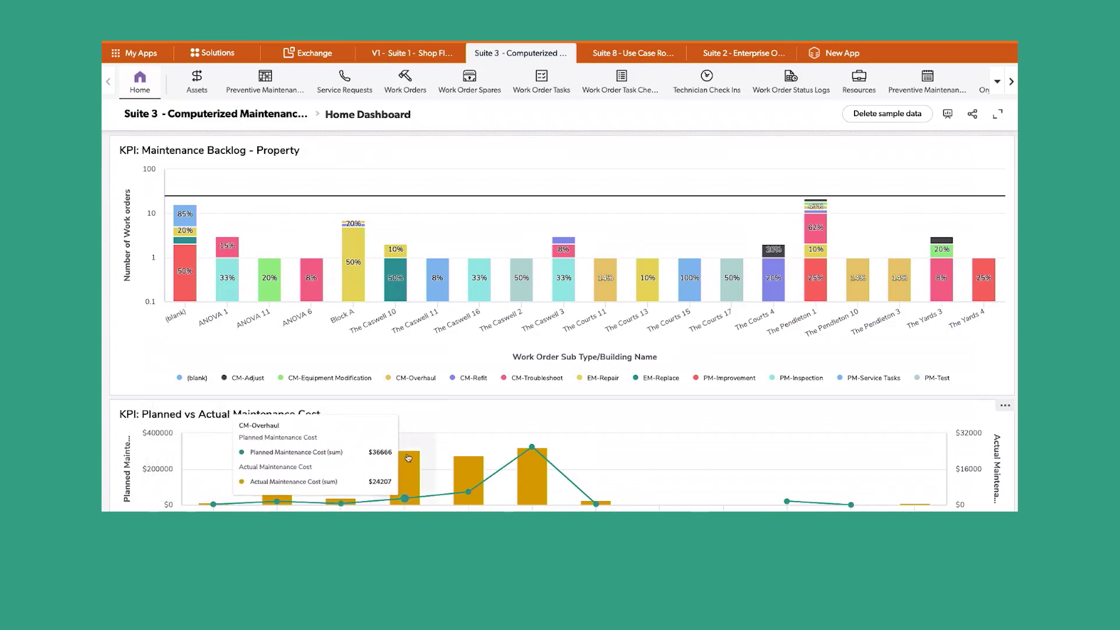
{"action": "mouse_move", "coordinate": [458, 473]}
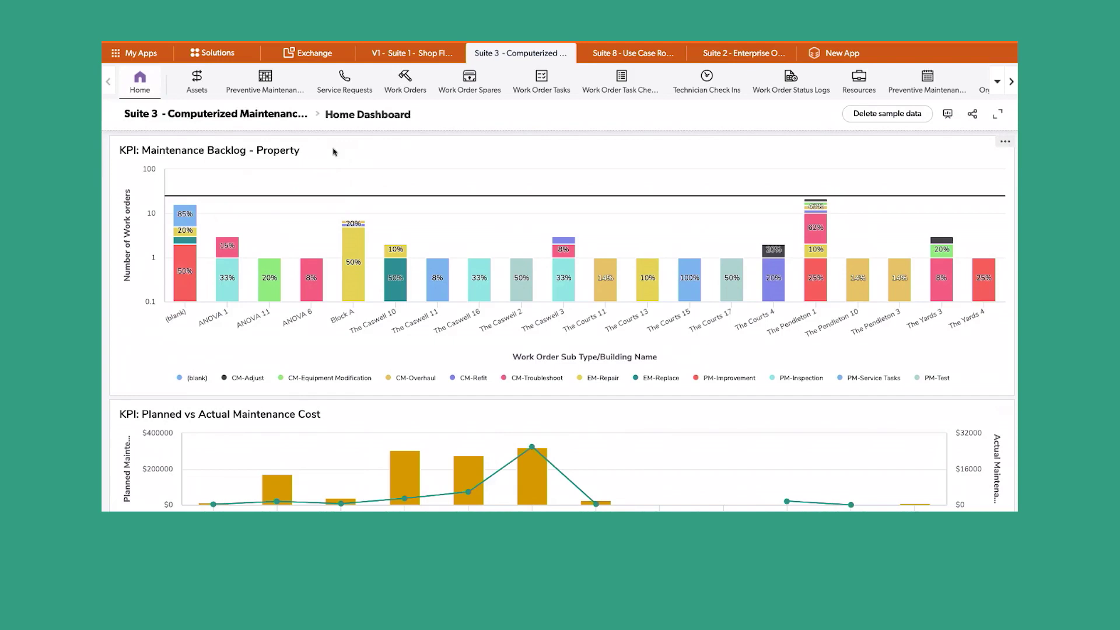
{"action": "mouse_move", "coordinate": [189, 221]}
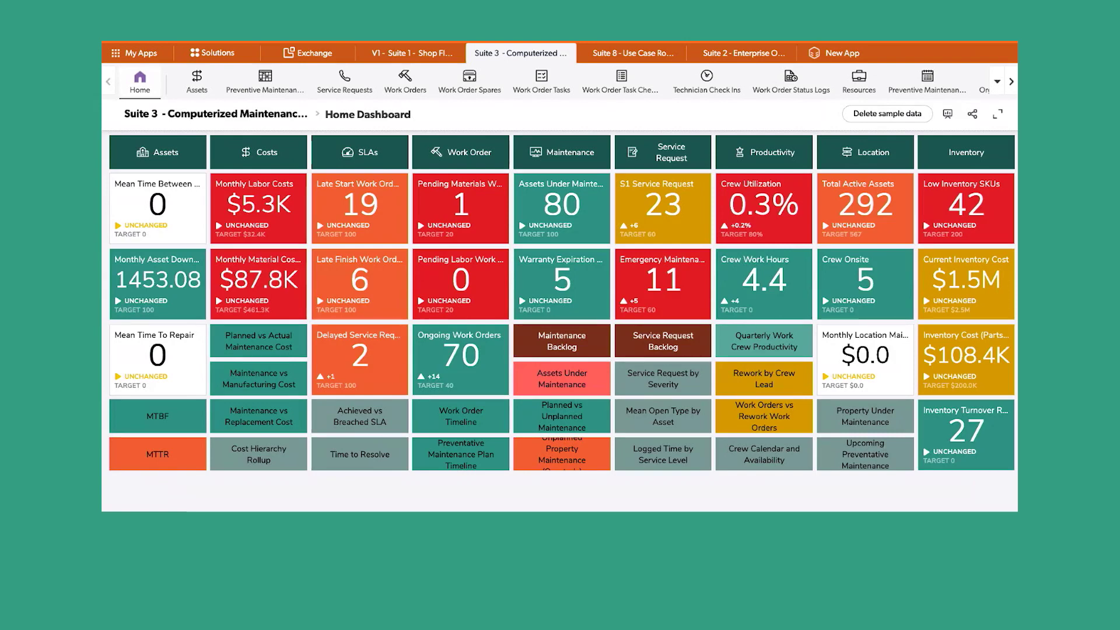
From the dashboard's service request section, open the raised request SR-S1-APR-2024-0005 for viewing
{"action": "left_click", "coordinate": [672, 151]}
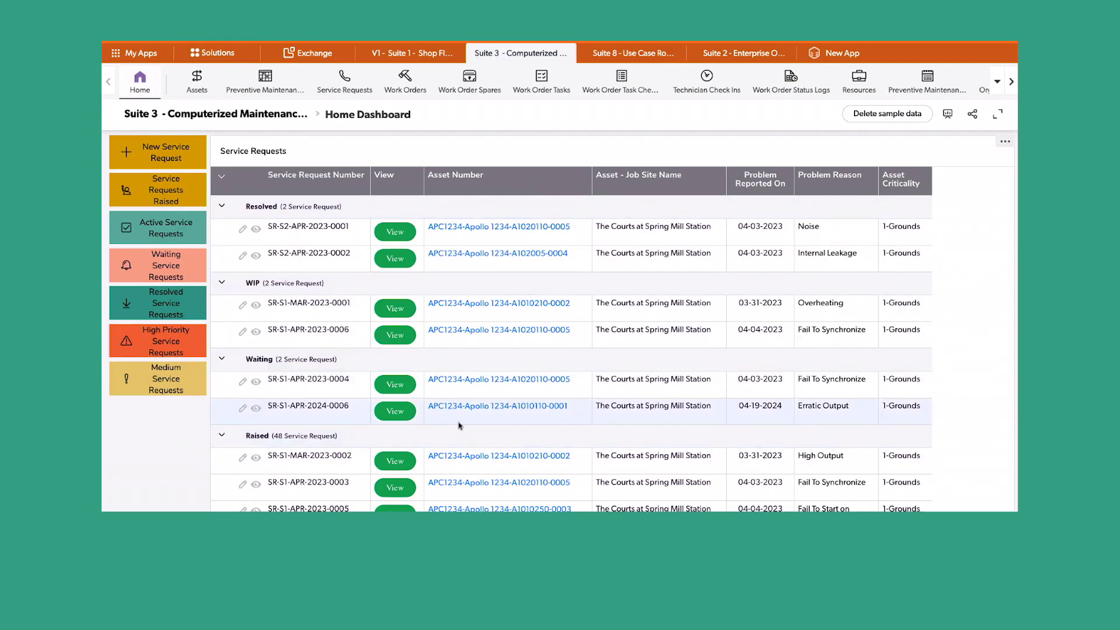
{"action": "scroll", "coordinate": [595, 407], "scroll_direction": "down", "scroll_amount": 1}
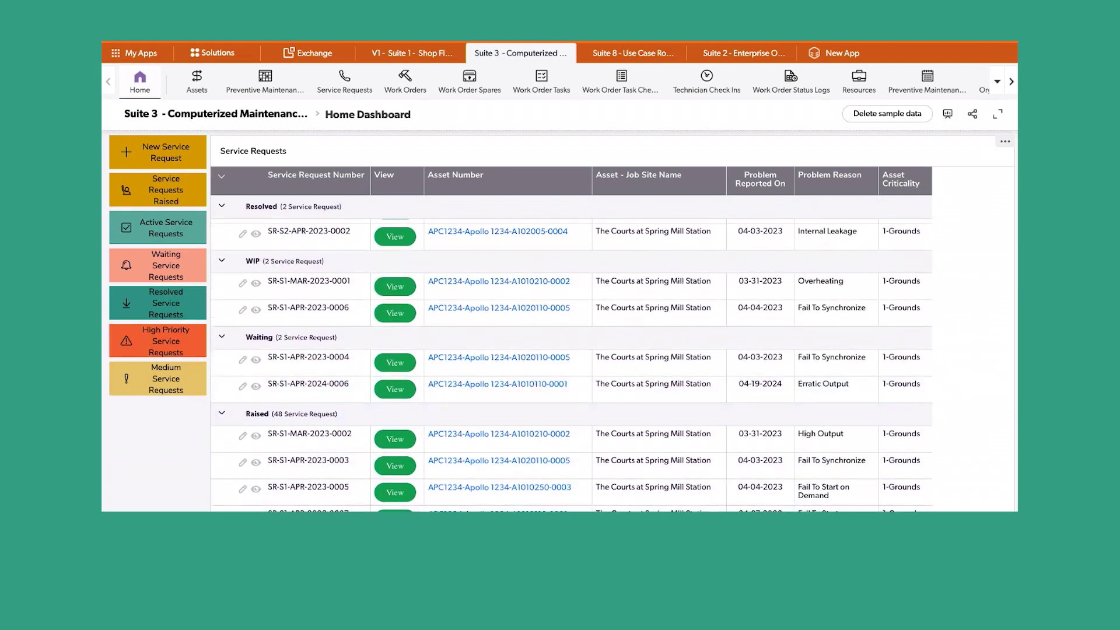
{"action": "scroll", "coordinate": [622, 339], "scroll_direction": "down", "scroll_amount": 10}
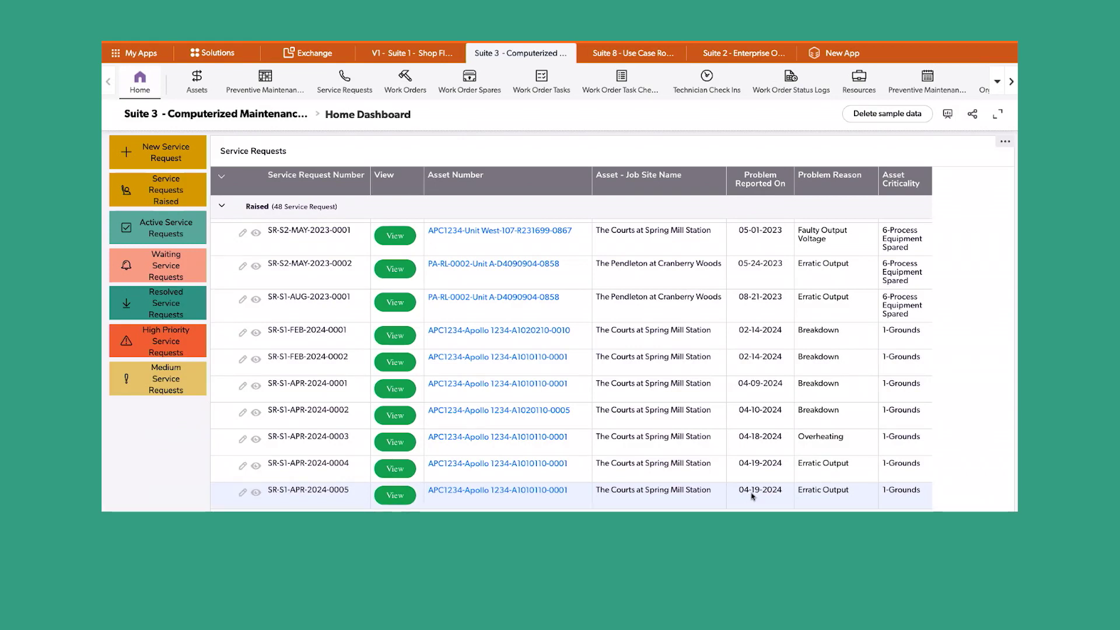
{"action": "left_click", "coordinate": [256, 494]}
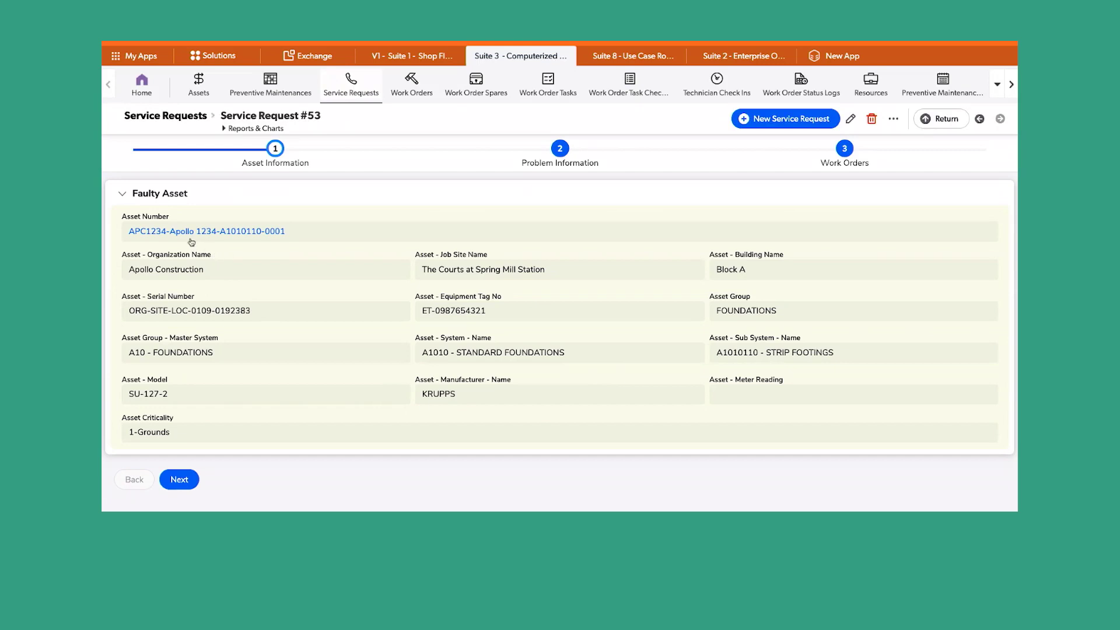
Go through the service request's problem information to its Work Orders stage and start adding a work order
{"action": "left_click", "coordinate": [179, 479]}
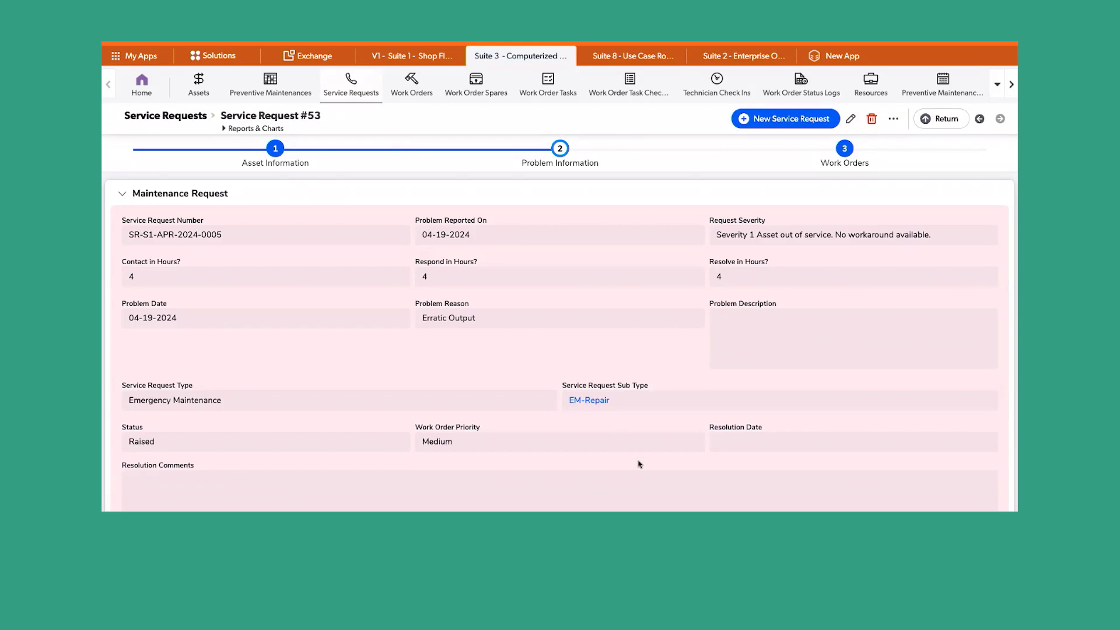
{"action": "scroll", "coordinate": [639, 463], "scroll_direction": "down", "scroll_amount": 1}
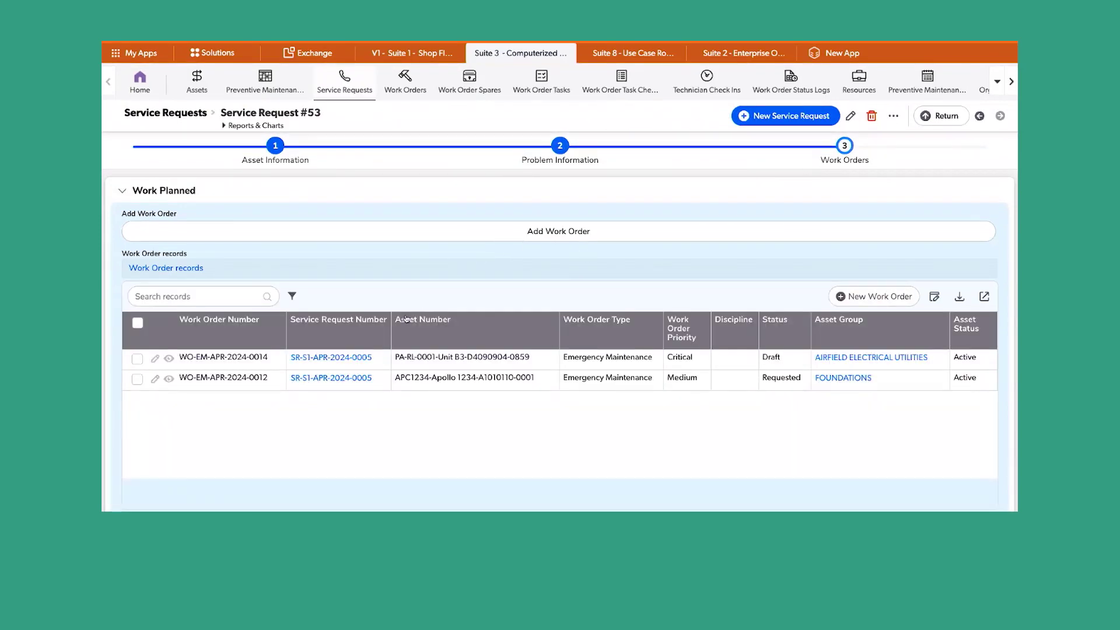
{"action": "left_click", "coordinate": [581, 235]}
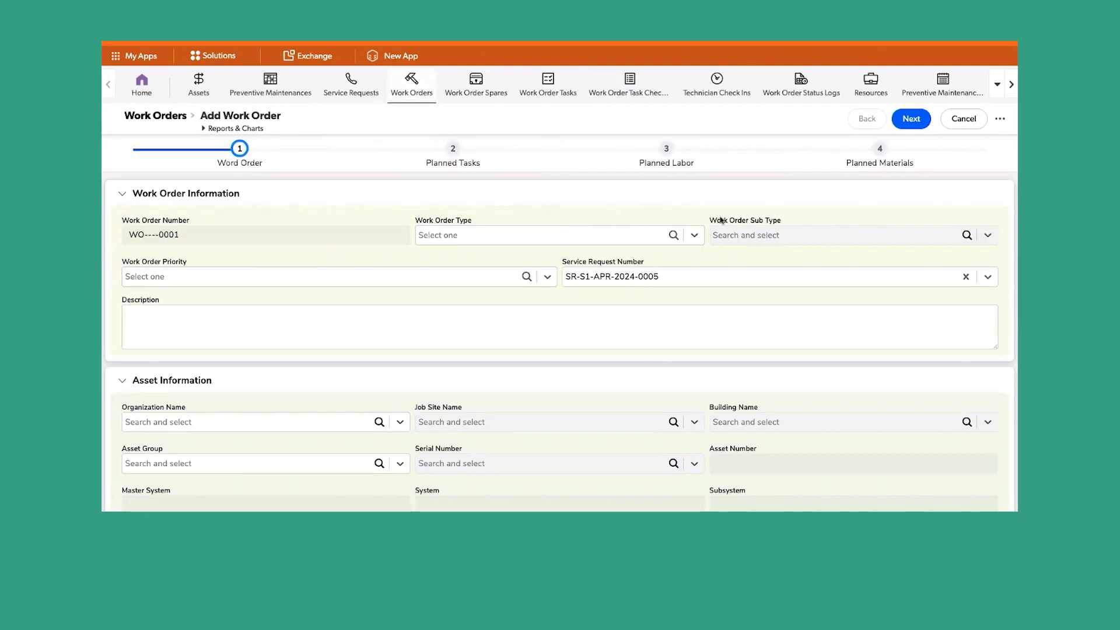
Set the work order type to Emergency Maintenance and its sub type to EM-Repair
{"action": "left_click", "coordinate": [696, 236]}
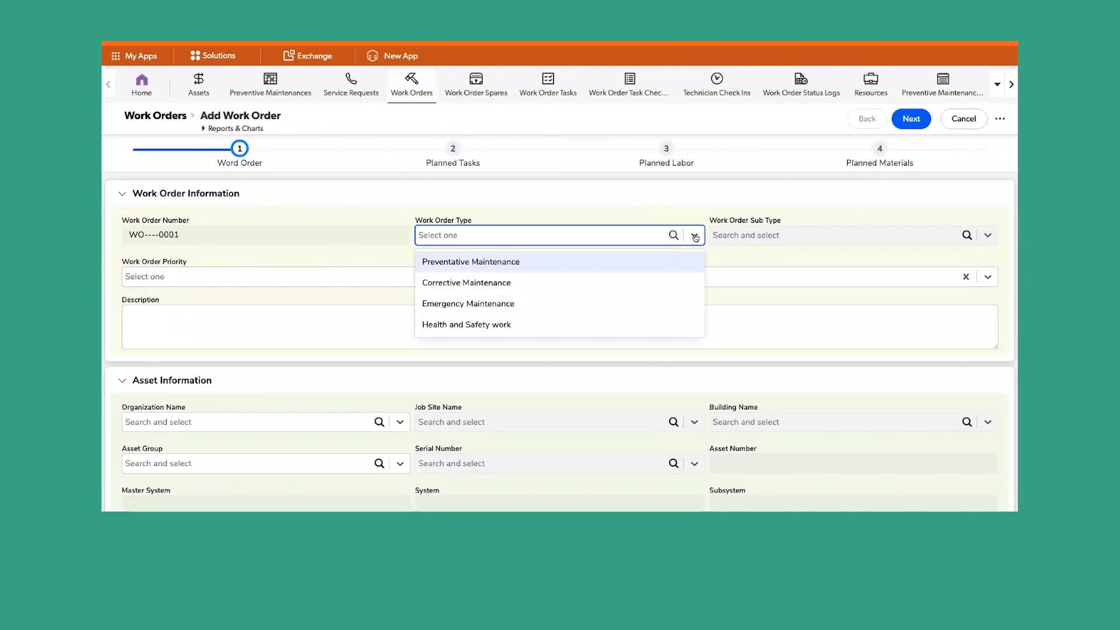
{"action": "left_click", "coordinate": [573, 305]}
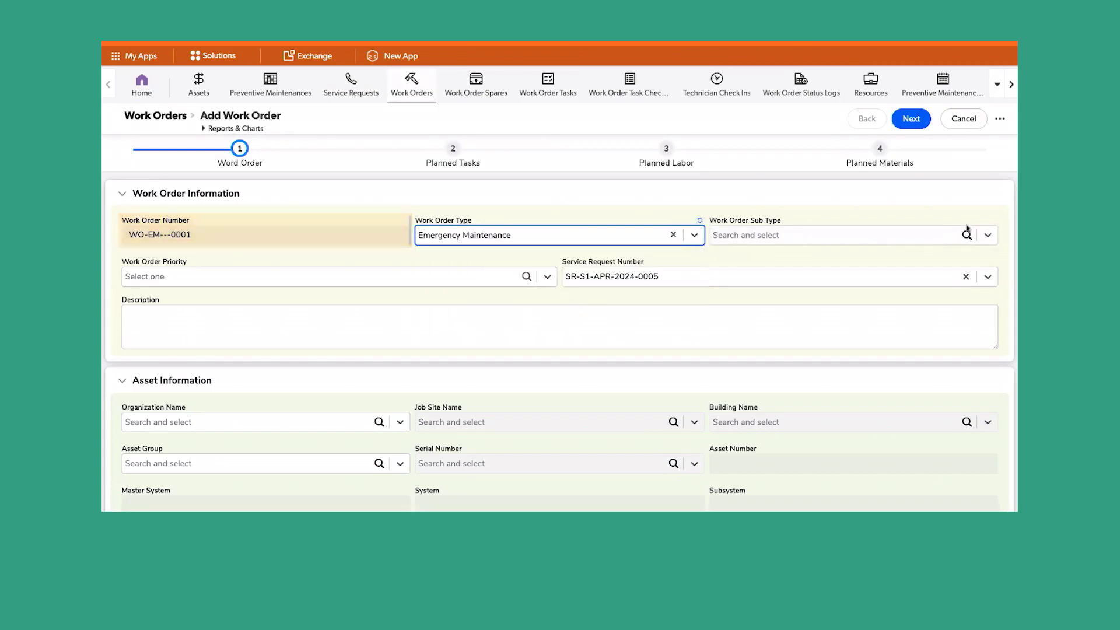
{"action": "left_click", "coordinate": [987, 236]}
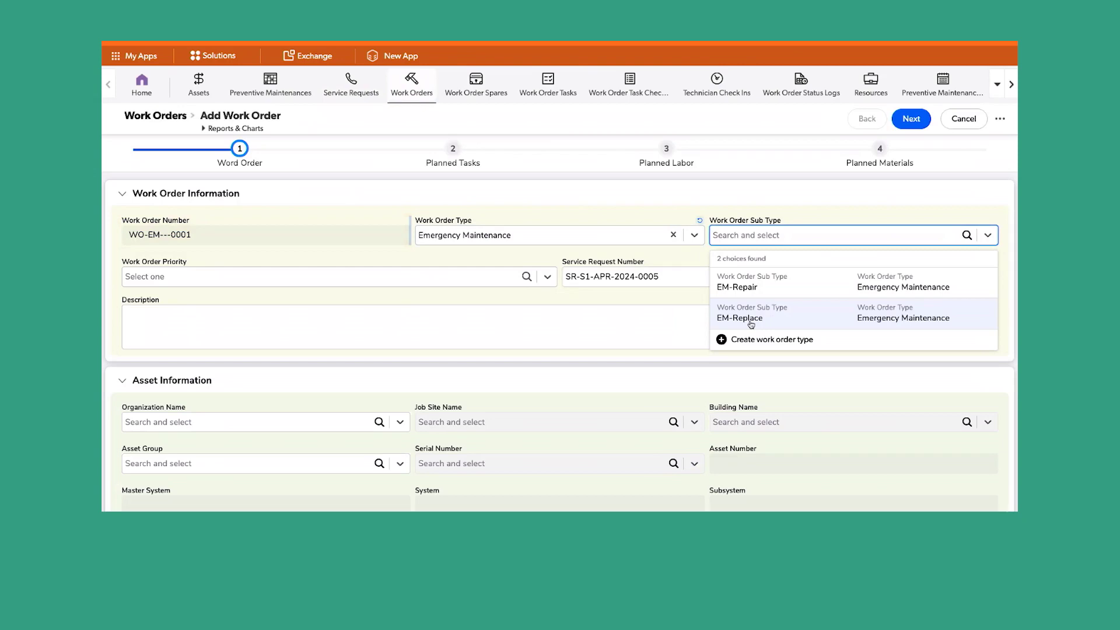
{"action": "left_click", "coordinate": [770, 294]}
{"action": "left_click", "coordinate": [331, 323]}
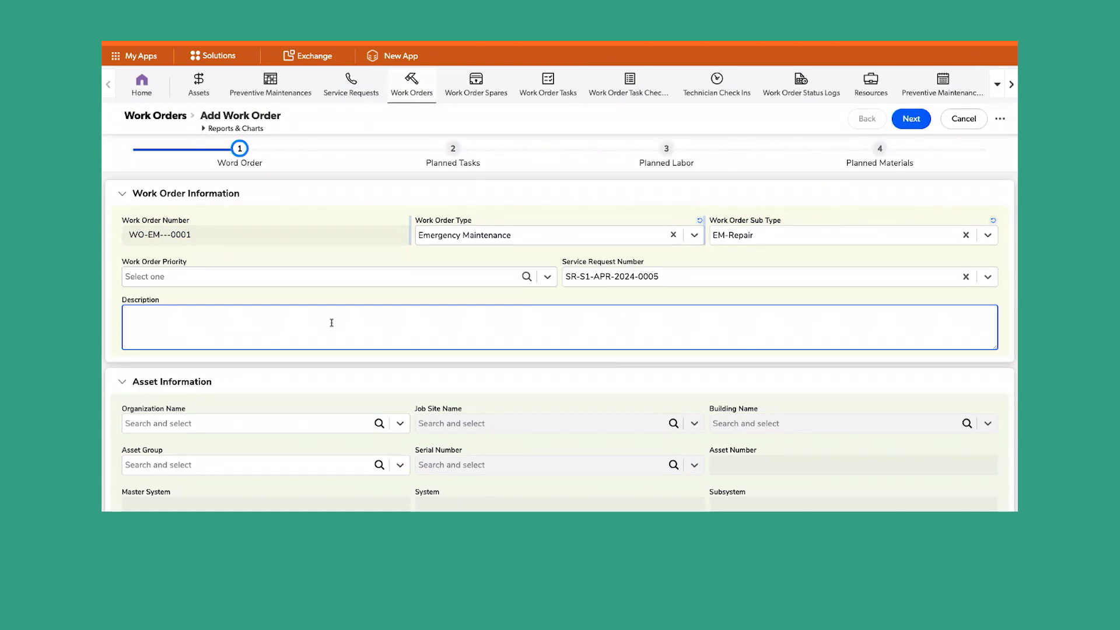
Set the work order's organization to Memphis Manufacturing and its job site to Stamping
{"action": "left_click", "coordinate": [397, 422]}
{"action": "left_click", "coordinate": [277, 352]}
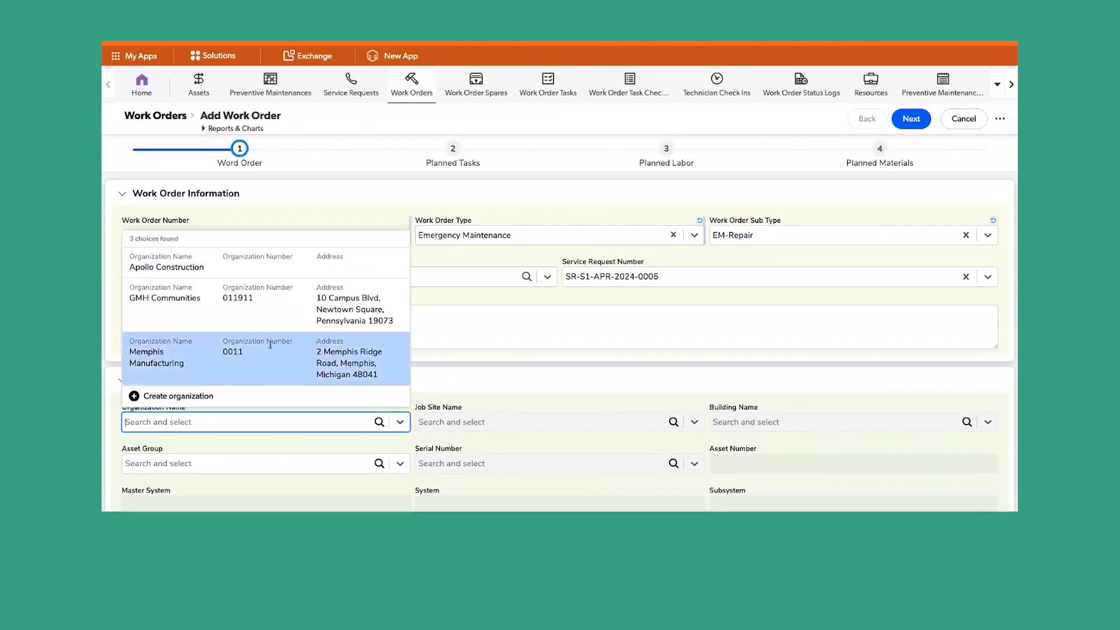
{"action": "left_click", "coordinate": [635, 421]}
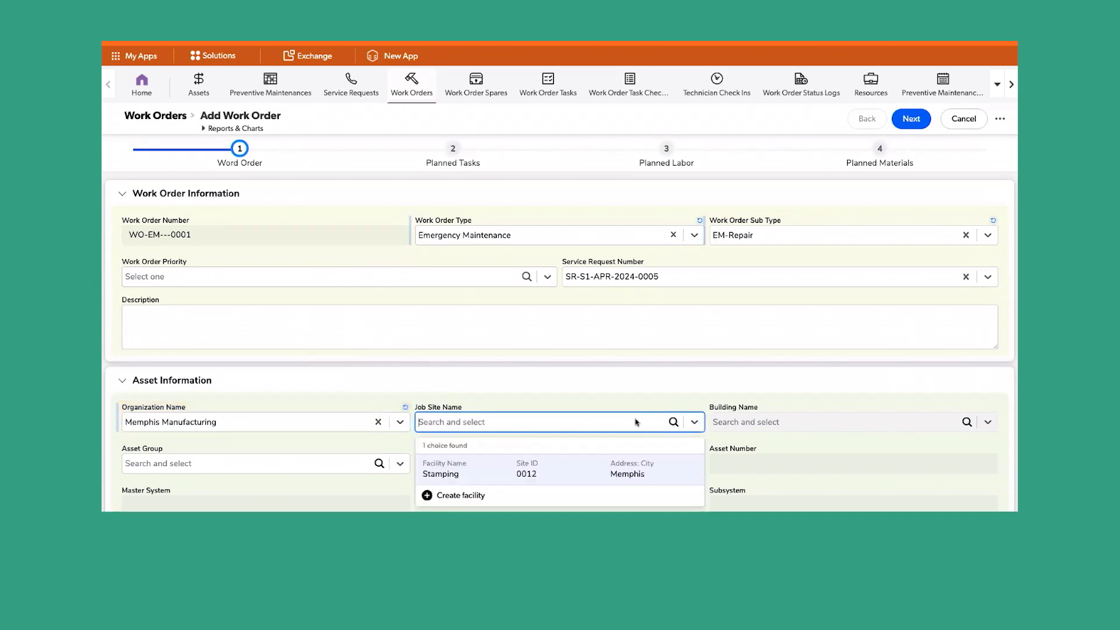
{"action": "left_click", "coordinate": [533, 469]}
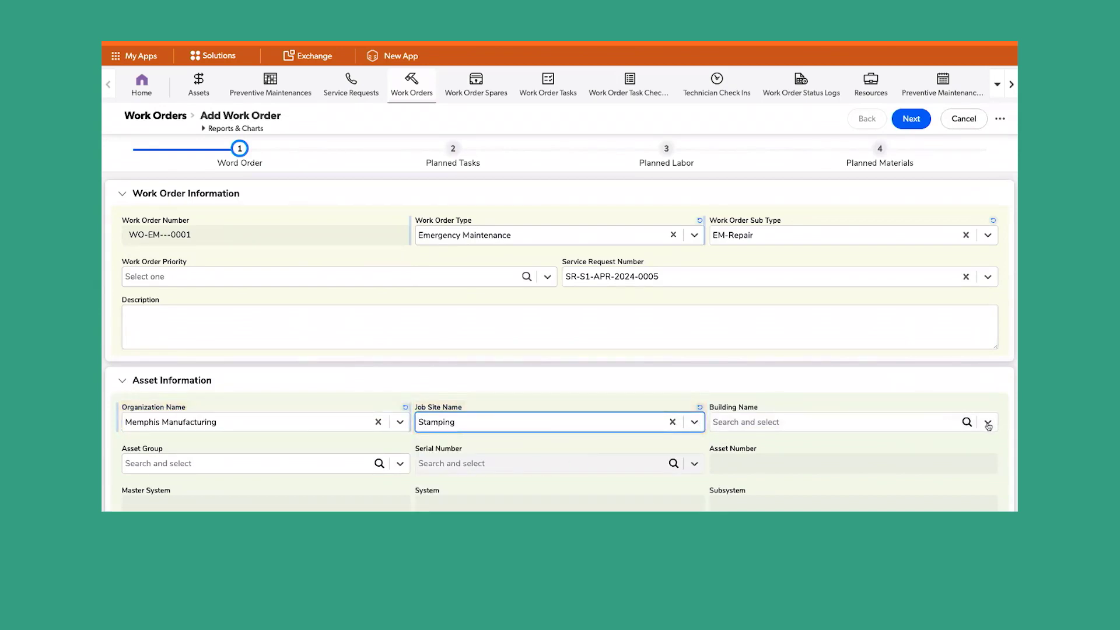
Check the available buildings without choosing one, and set the asset group to AIRFIELD SITE IMPROVEMENTS with the CIVIL ; GEOTECHNICAL discipline
{"action": "left_click", "coordinate": [990, 425]}
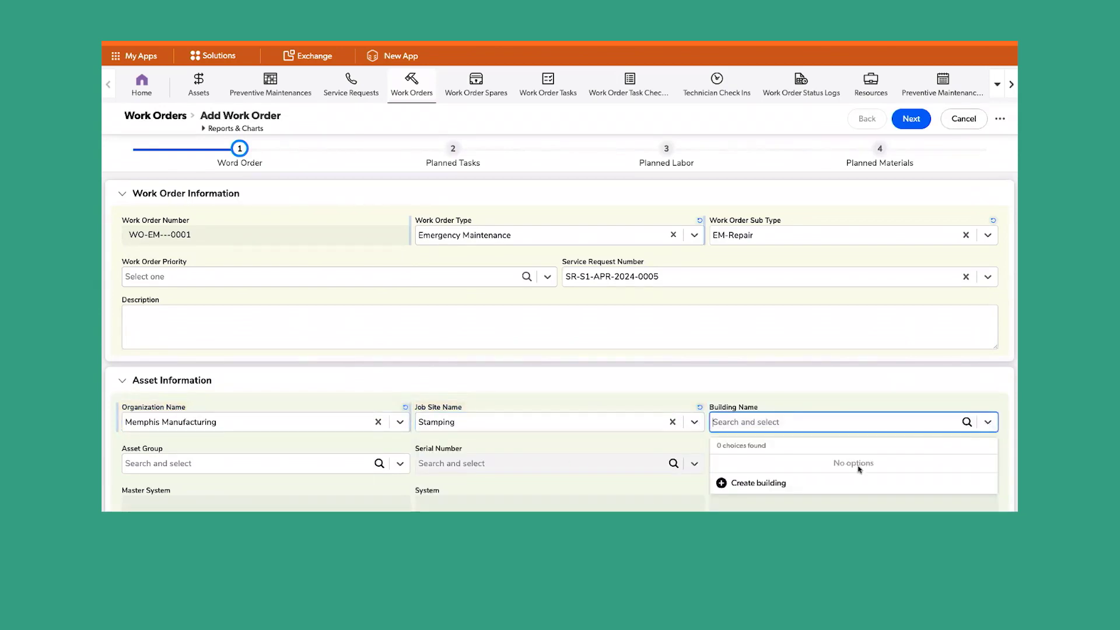
{"action": "left_click", "coordinate": [824, 390]}
{"action": "left_click", "coordinate": [402, 464]}
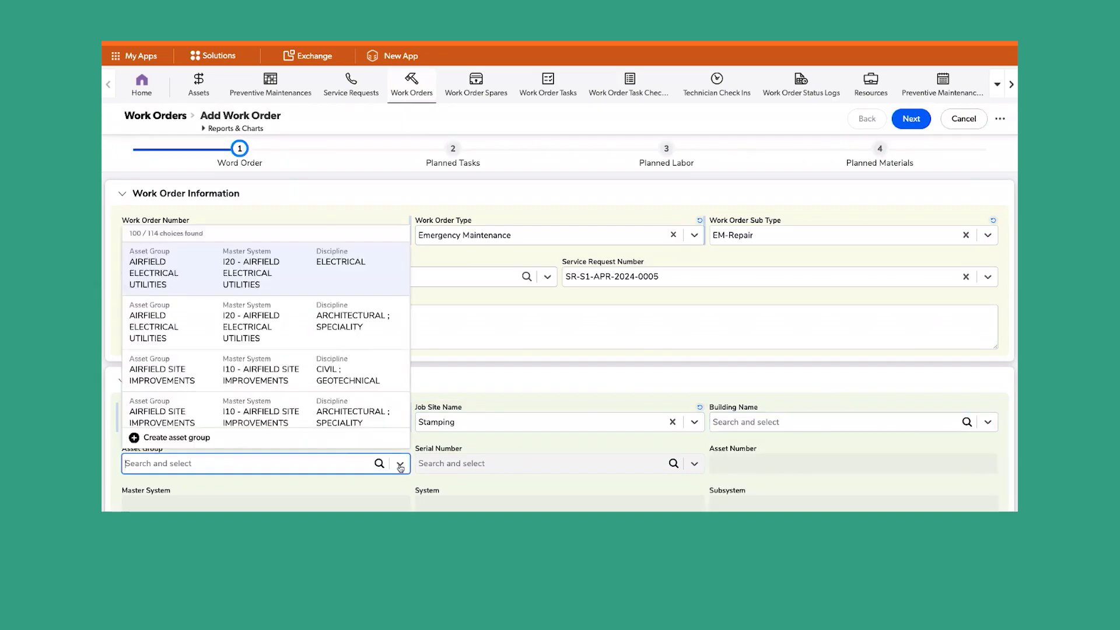
{"action": "left_click", "coordinate": [284, 373]}
{"action": "scroll", "coordinate": [744, 494], "scroll_direction": "down", "scroll_amount": 6}
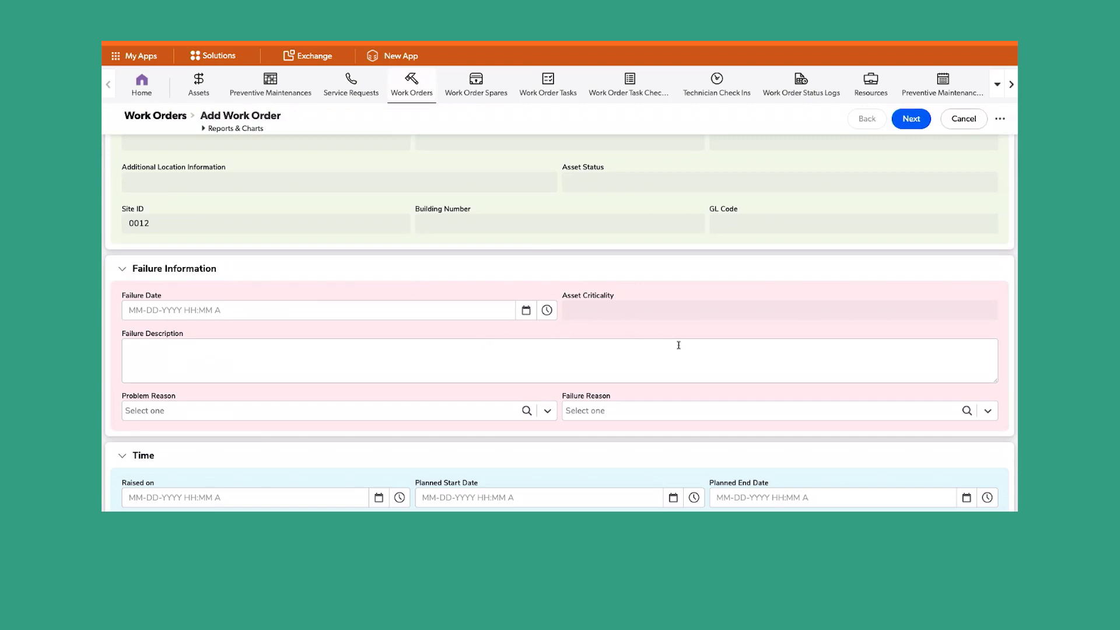
{"action": "scroll", "coordinate": [610, 371], "scroll_direction": "down", "scroll_amount": 1}
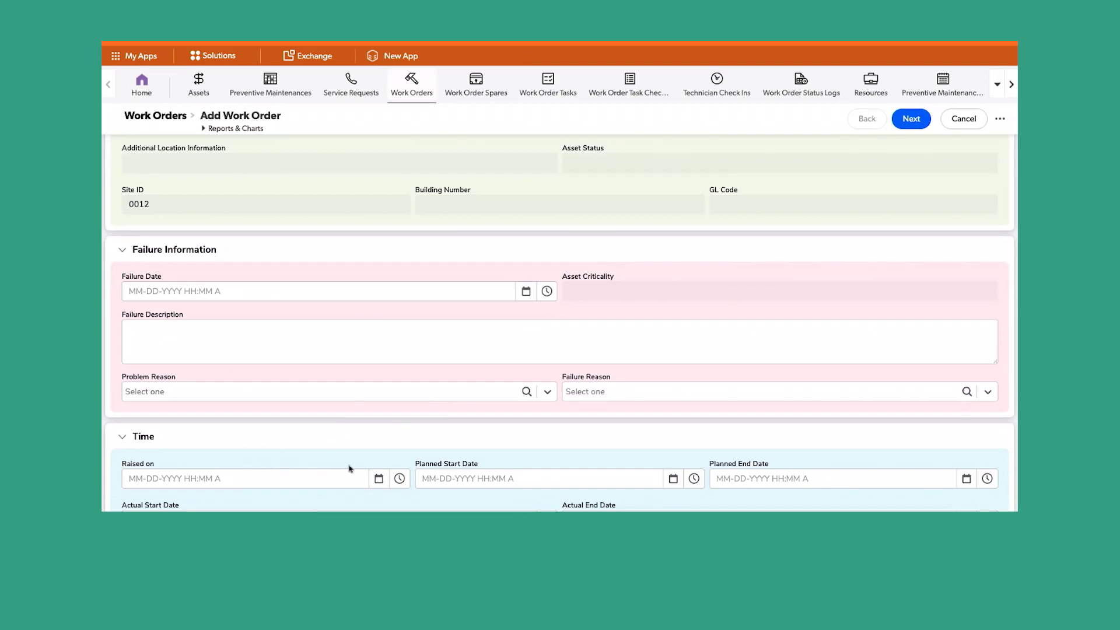
{"action": "left_click", "coordinate": [399, 479]}
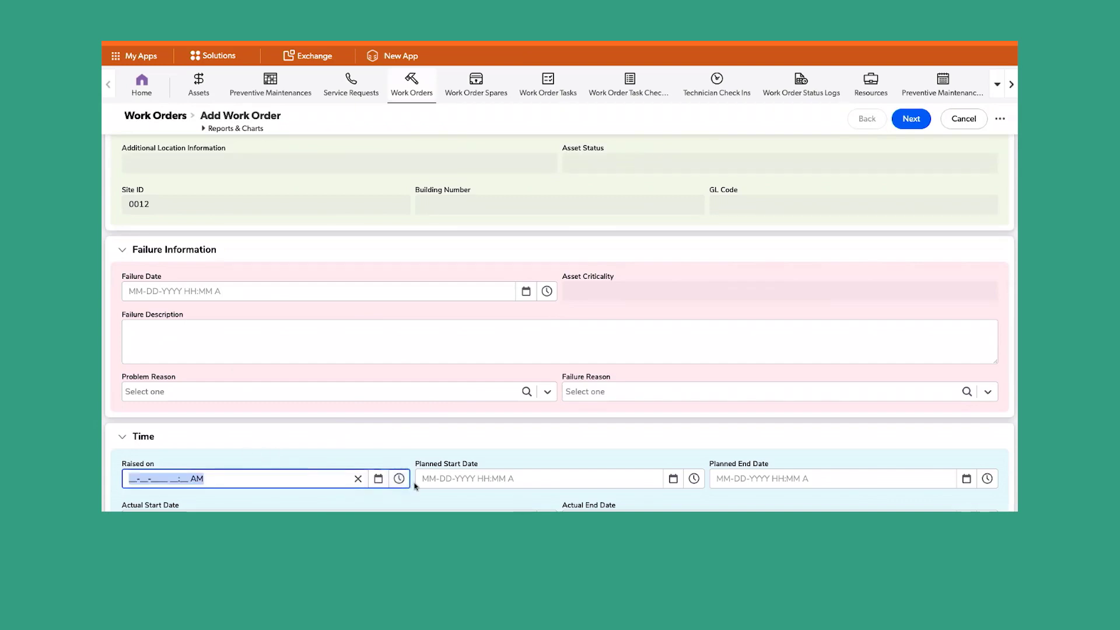
{"action": "left_click", "coordinate": [378, 479]}
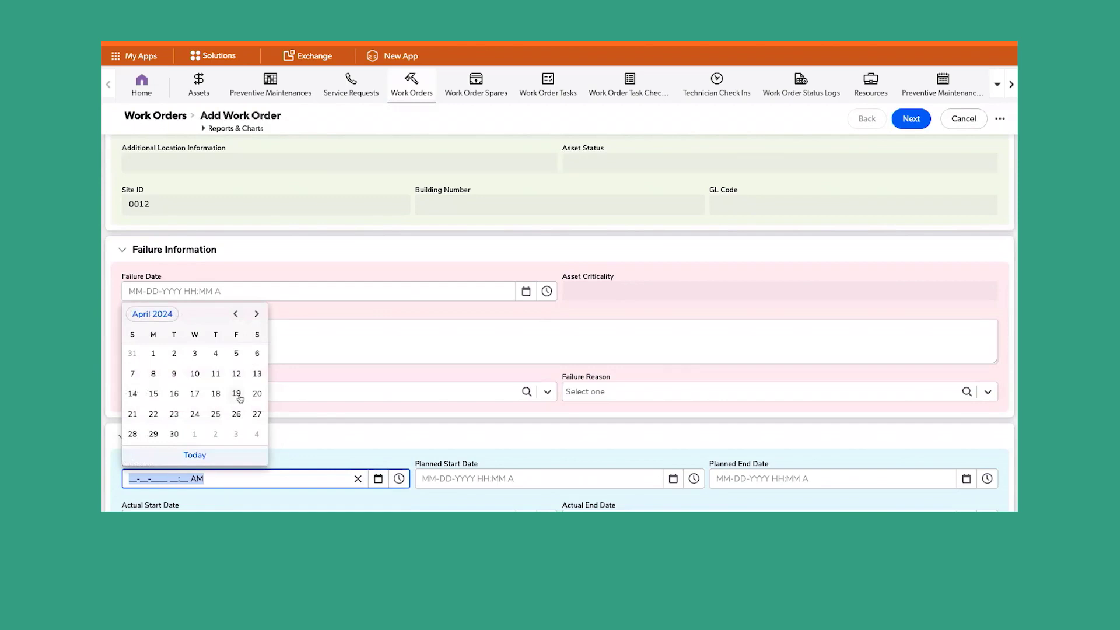
{"action": "left_click", "coordinate": [239, 402]}
{"action": "left_click", "coordinate": [399, 479]}
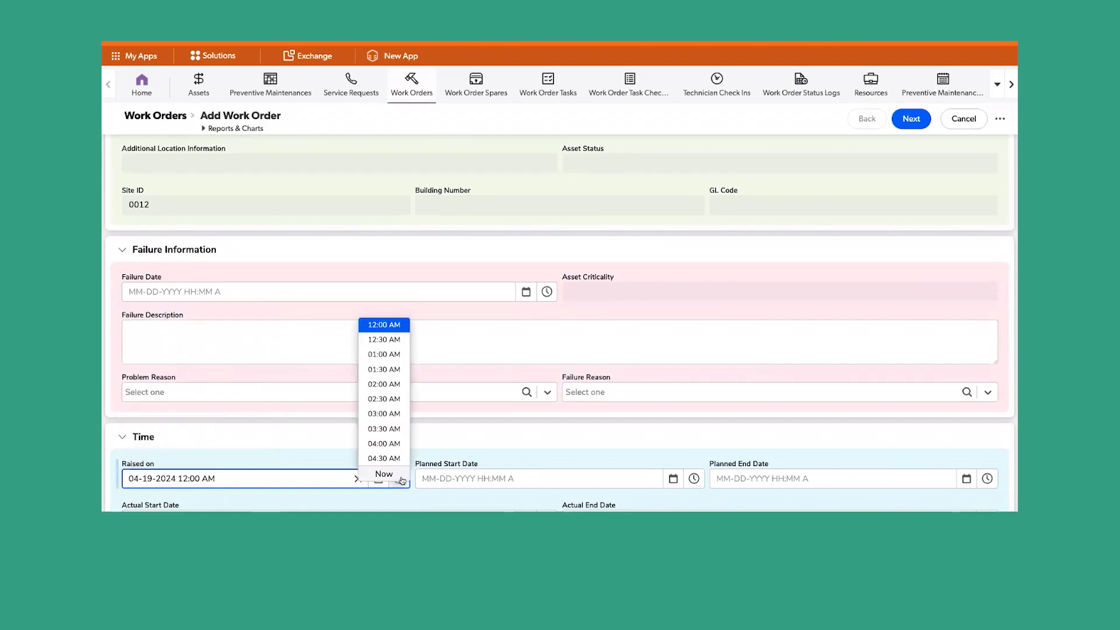
{"action": "scroll", "coordinate": [379, 419], "scroll_direction": "down", "scroll_amount": 3}
{"action": "scroll", "coordinate": [380, 440], "scroll_direction": "down", "scroll_amount": 2}
{"action": "left_click", "coordinate": [382, 442]}
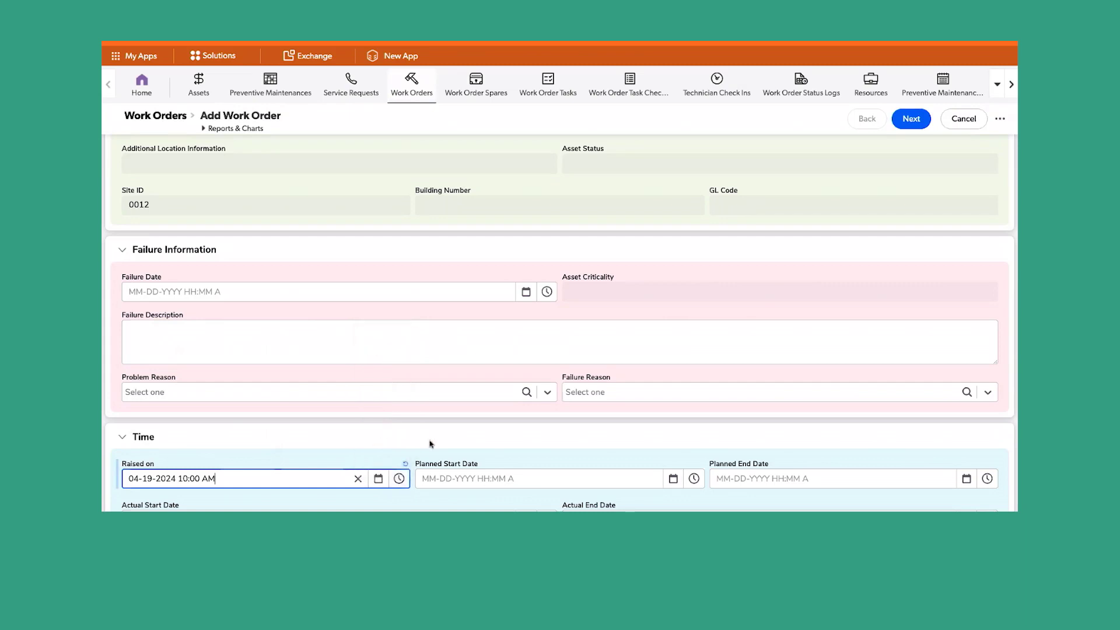
Set the Planned Start Date to 04-19-2024 at 12:00 AM
{"action": "left_click", "coordinate": [672, 478]}
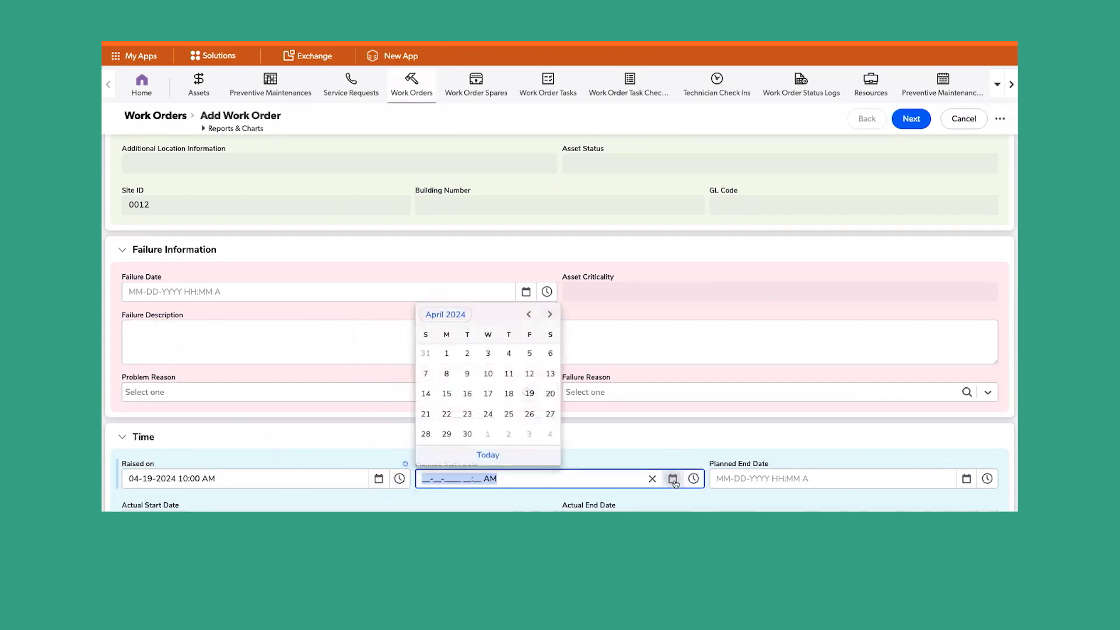
{"action": "left_click", "coordinate": [531, 393]}
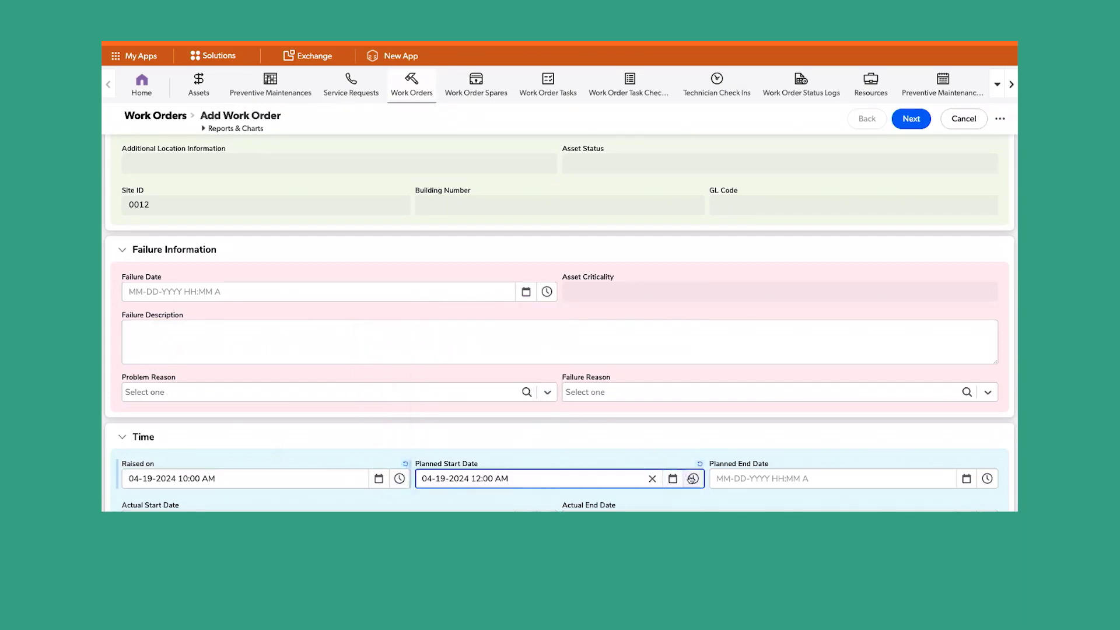
{"action": "left_click", "coordinate": [692, 478]}
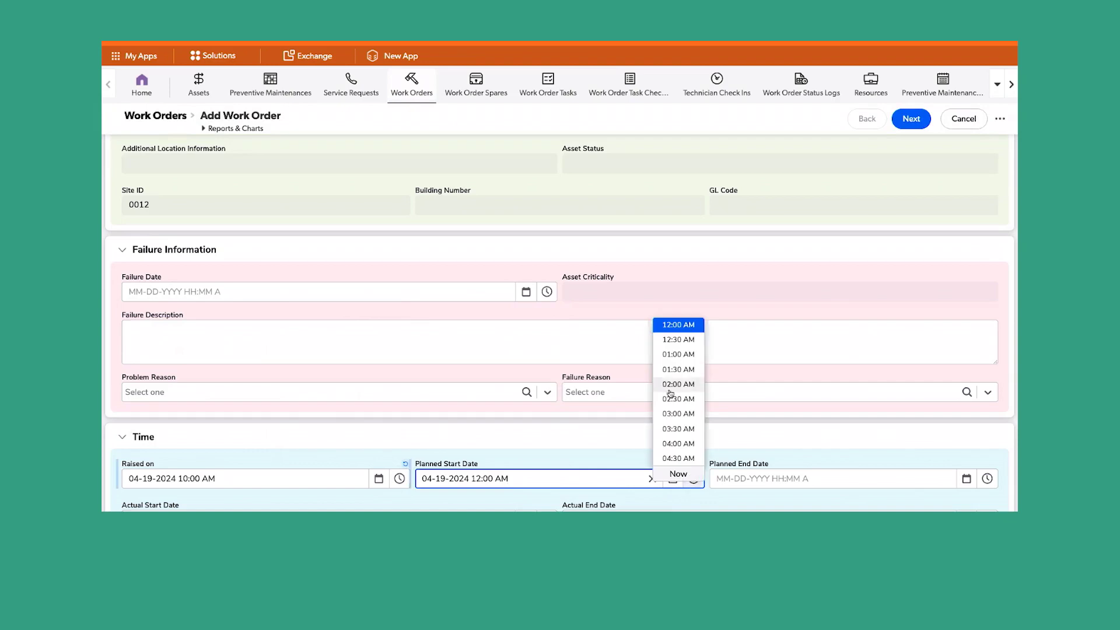
{"action": "scroll", "coordinate": [677, 406], "scroll_direction": "down", "scroll_amount": 2}
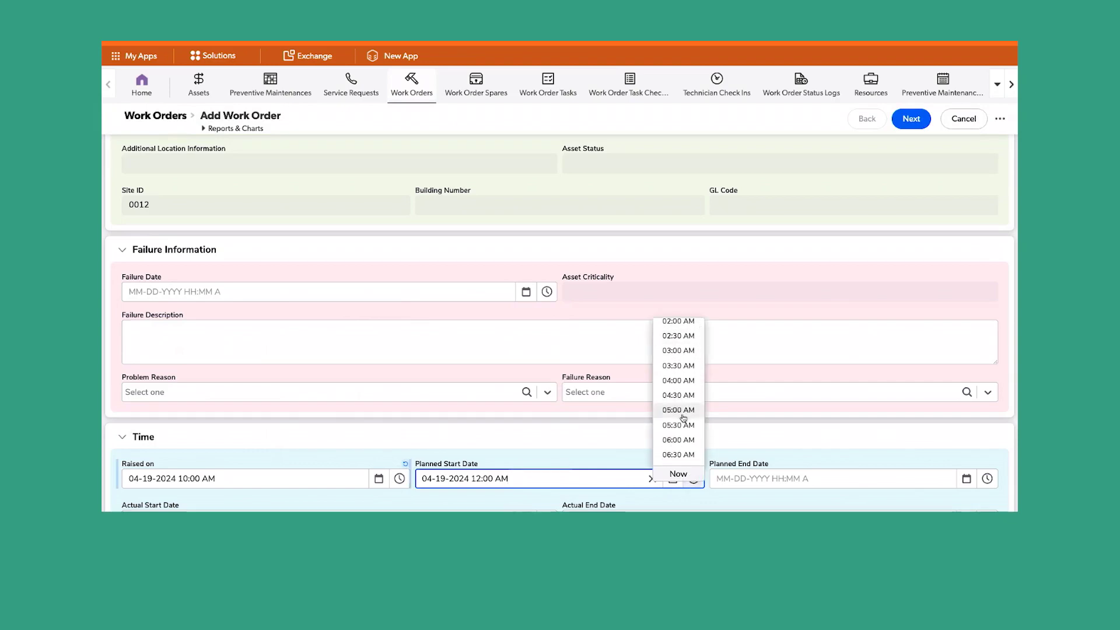
{"action": "scroll", "coordinate": [687, 437], "scroll_direction": "down", "scroll_amount": 3}
{"action": "scroll", "coordinate": [688, 441], "scroll_direction": "down", "scroll_amount": 3}
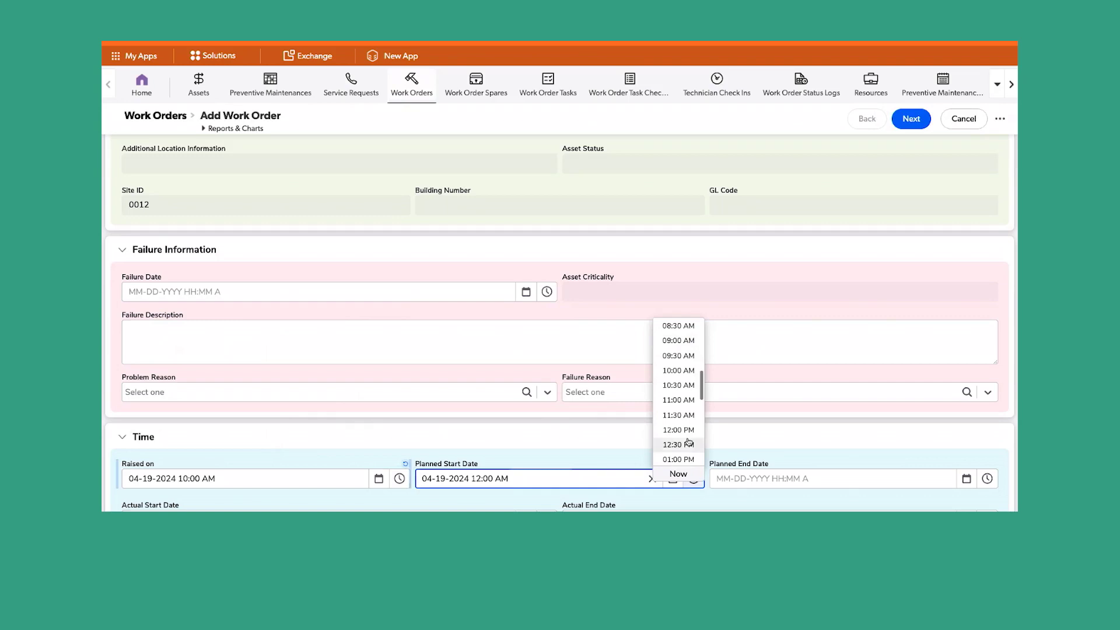
{"action": "left_click", "coordinate": [903, 454]}
Set the work order's Planned End Date to 04-19-2024 at 04:00 PM
{"action": "left_click", "coordinate": [987, 478]}
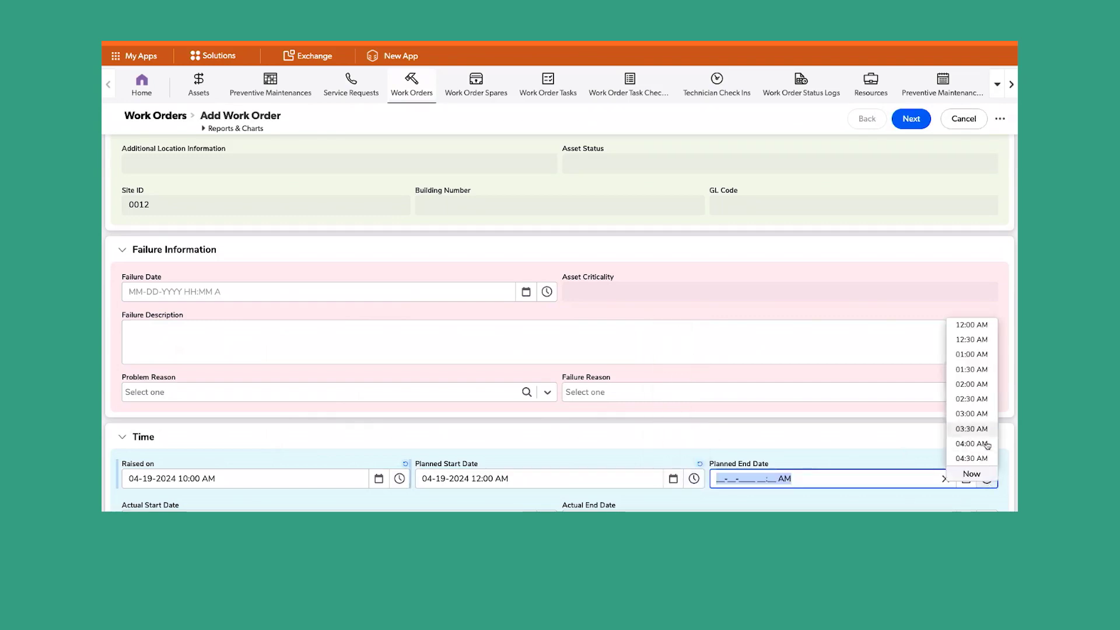
{"action": "scroll", "coordinate": [978, 416], "scroll_direction": "down", "scroll_amount": 3}
{"action": "scroll", "coordinate": [978, 417], "scroll_direction": "down", "scroll_amount": 3}
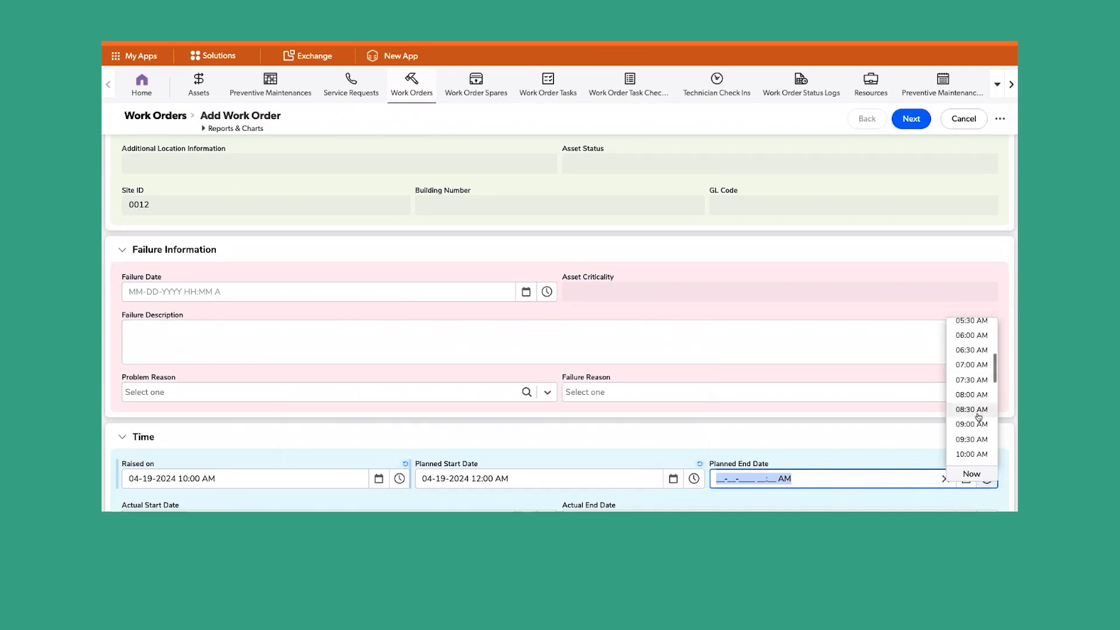
{"action": "scroll", "coordinate": [978, 416], "scroll_direction": "down", "scroll_amount": 3}
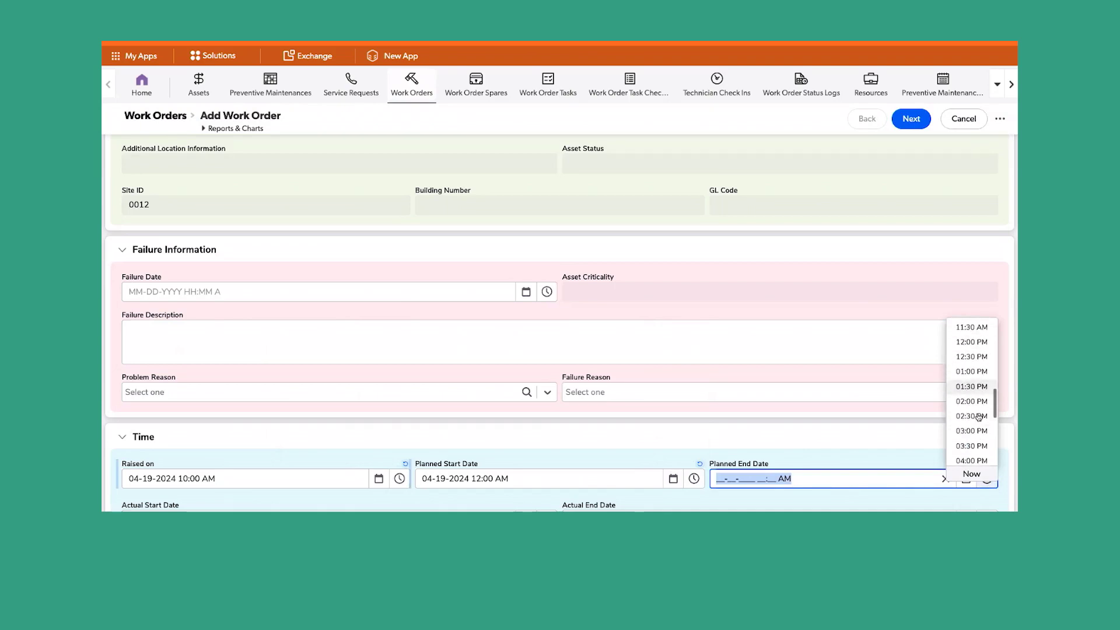
{"action": "left_click", "coordinate": [969, 448]}
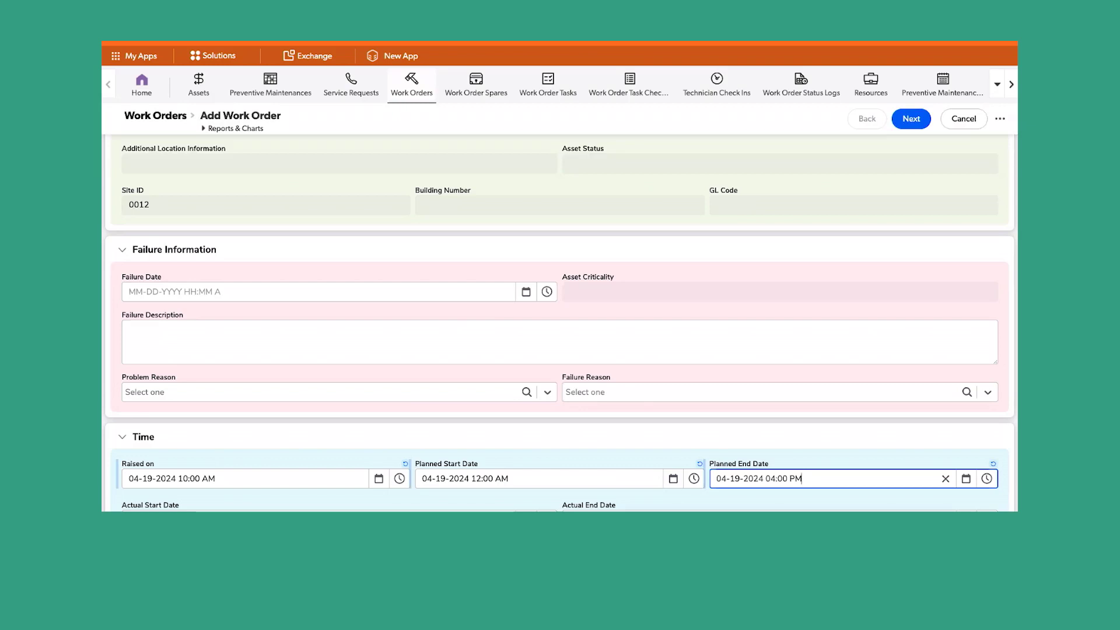
Continue past the planned tasks, labor and materials stages without adding records, and save the work order
{"action": "left_click", "coordinate": [911, 119]}
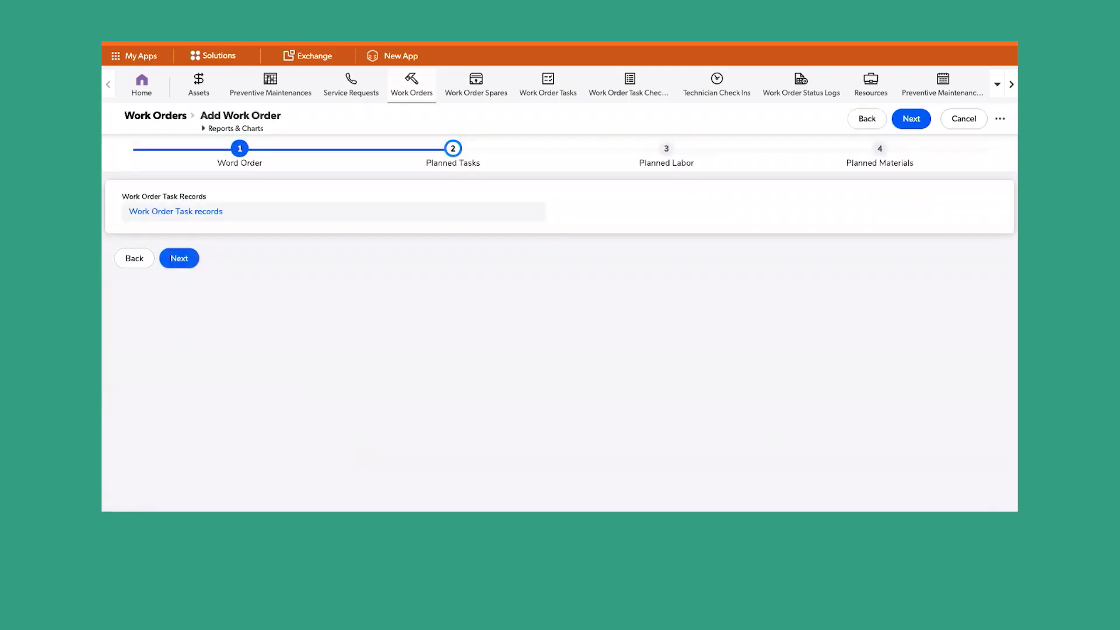
{"action": "left_click", "coordinate": [180, 260]}
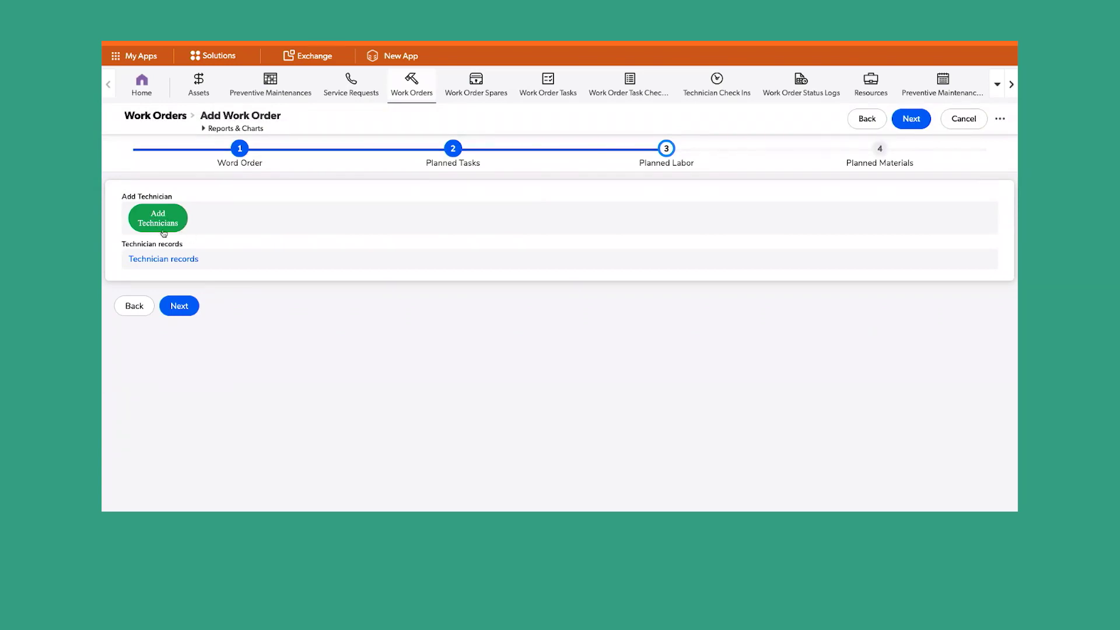
{"action": "left_click", "coordinate": [191, 307]}
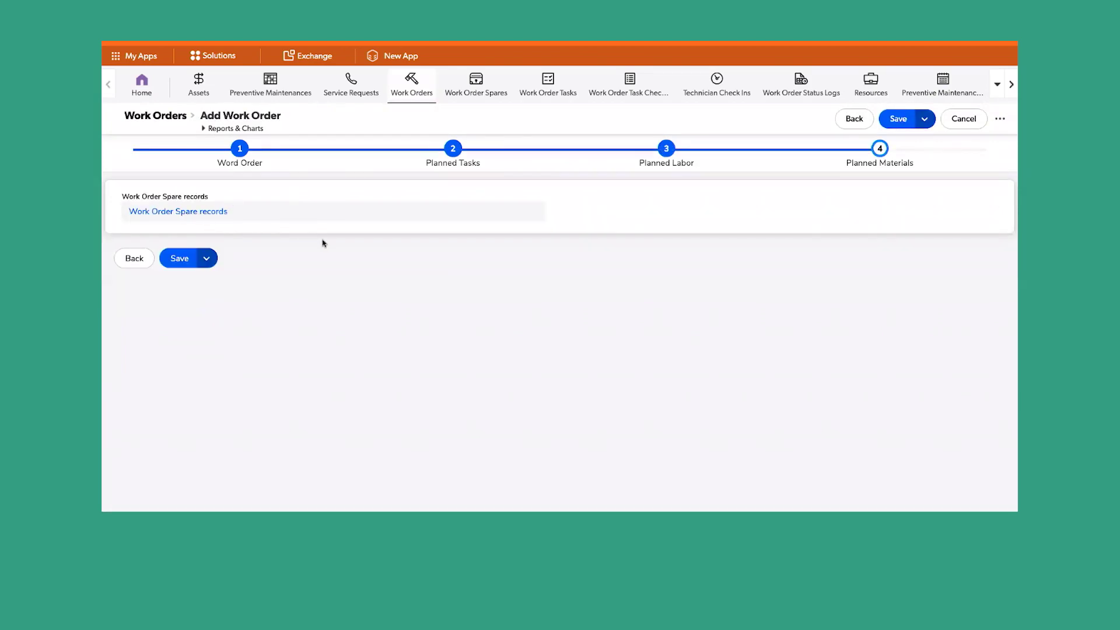
{"action": "left_click", "coordinate": [185, 258]}
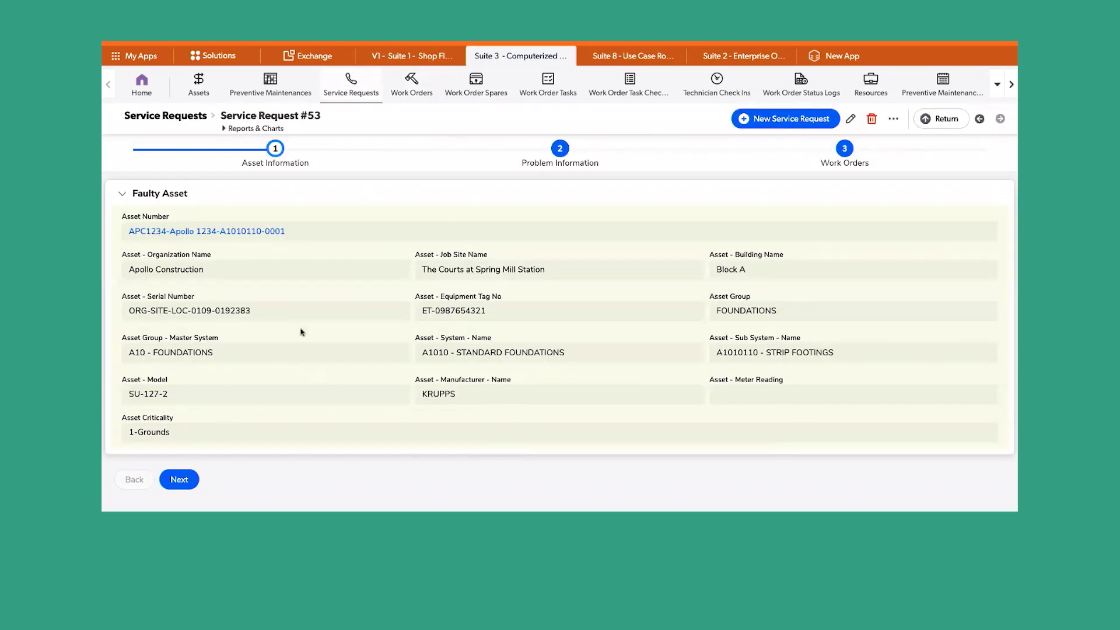
Return to the home dashboard and examine all work orders scheduled for April 19, 2024 in the Asset Maintenance Calendar's day view
{"action": "left_click", "coordinate": [139, 90]}
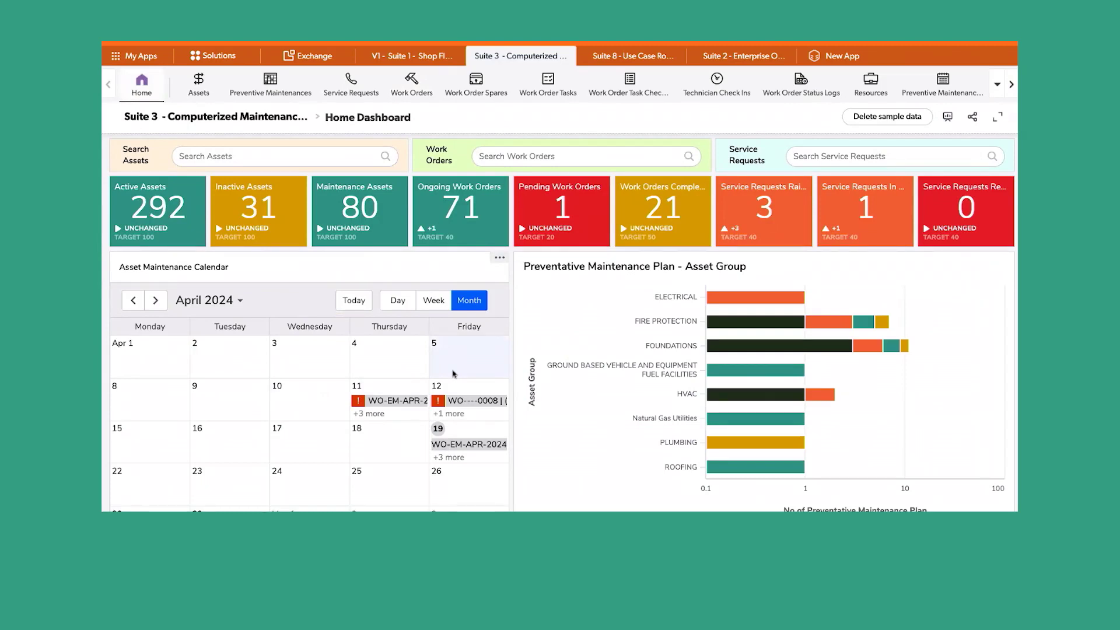
{"action": "mouse_move", "coordinate": [450, 449]}
{"action": "left_click", "coordinate": [454, 458]}
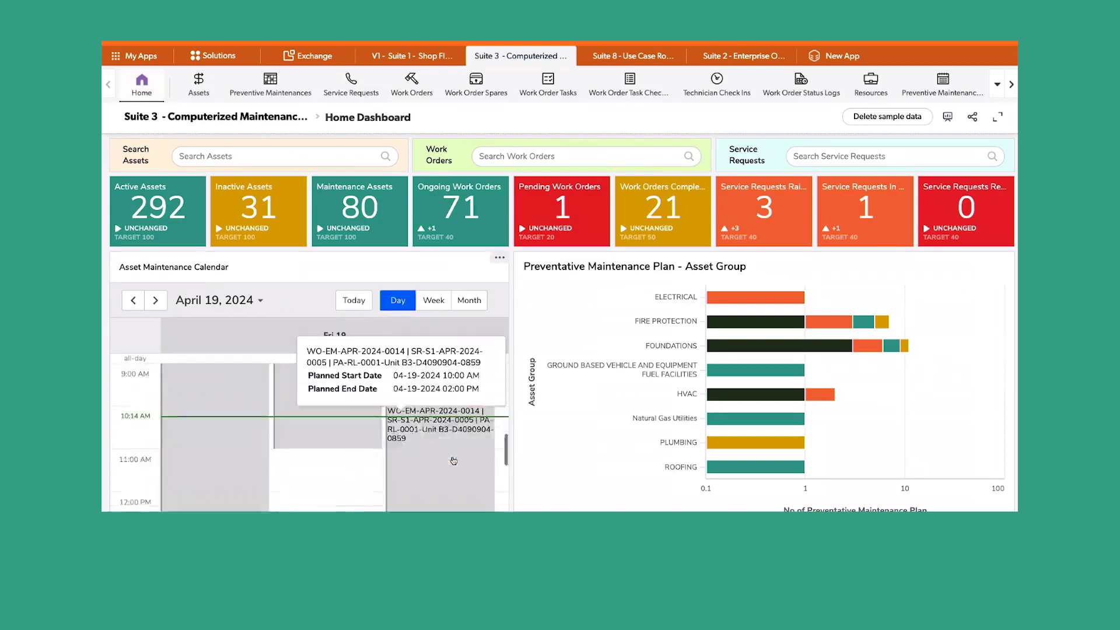
{"action": "mouse_move", "coordinate": [305, 468]}
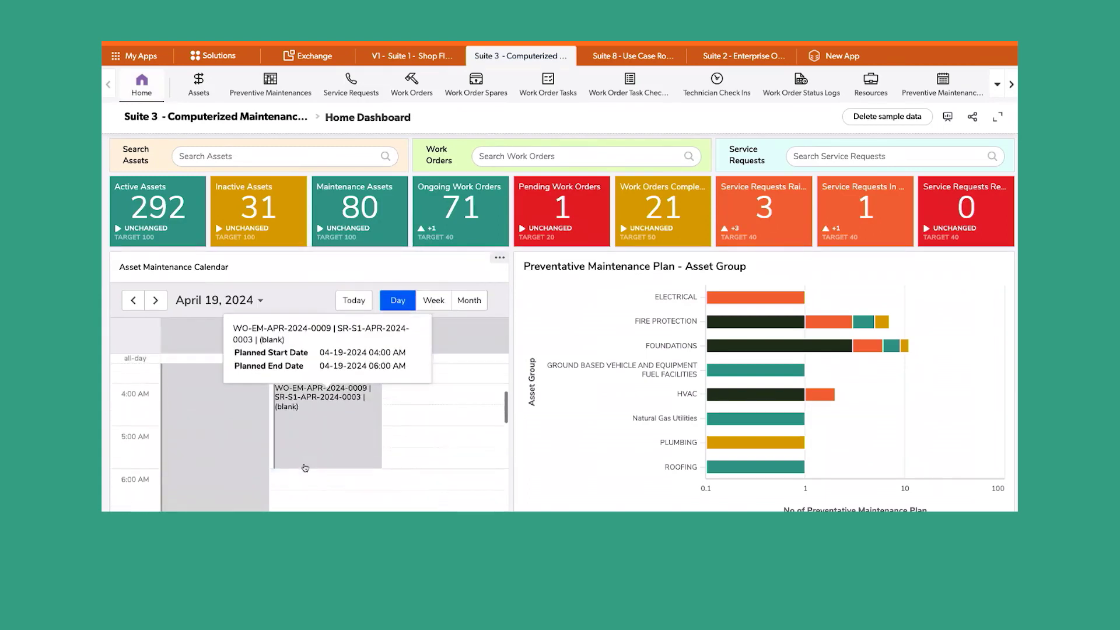
{"action": "scroll", "coordinate": [304, 464], "scroll_direction": "up", "scroll_amount": 4}
{"action": "mouse_move", "coordinate": [219, 455]}
{"action": "scroll", "coordinate": [216, 455], "scroll_direction": "down", "scroll_amount": 2}
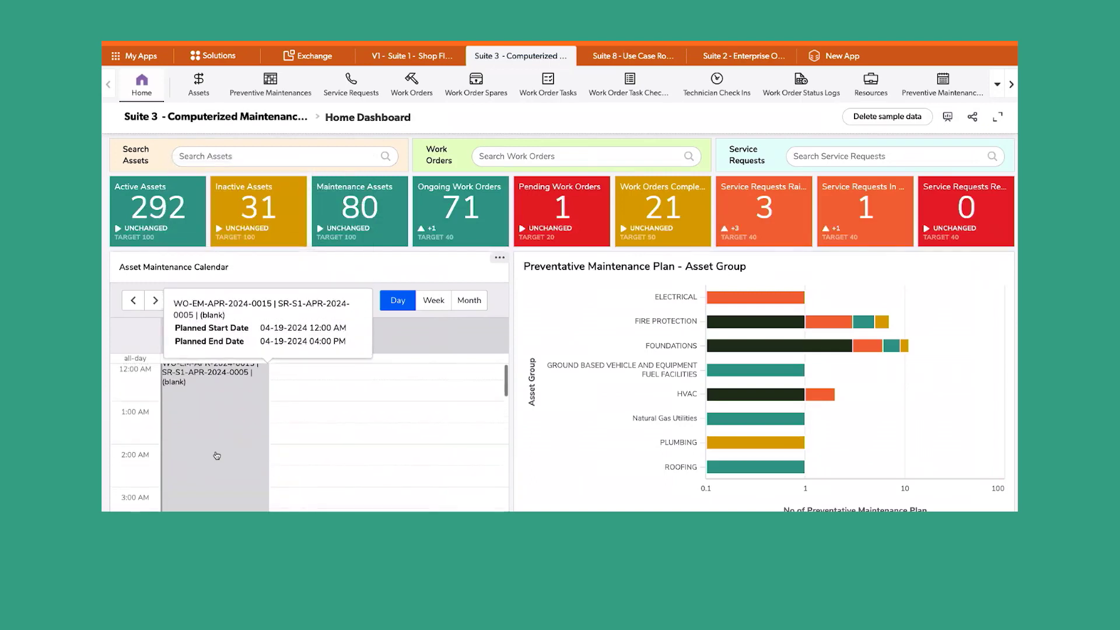
{"action": "scroll", "coordinate": [216, 456], "scroll_direction": "down", "scroll_amount": 5}
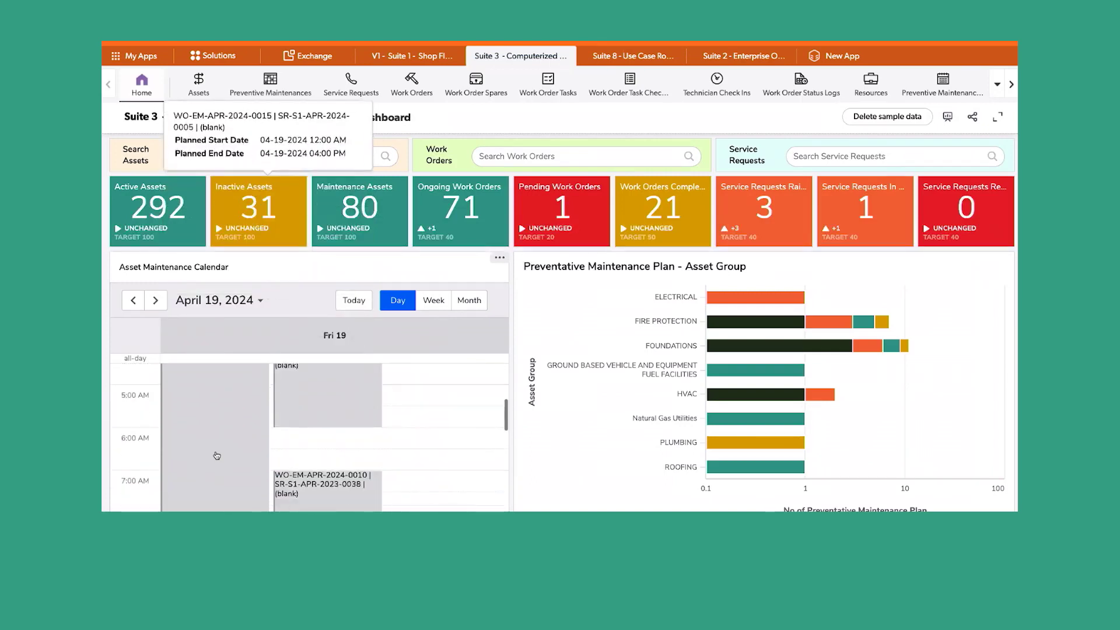
Open the calendar's work order planned from 07:00 AM to 11:00 AM, review its details and timeline, and go back to the home dashboard
{"action": "mouse_move", "coordinate": [331, 424]}
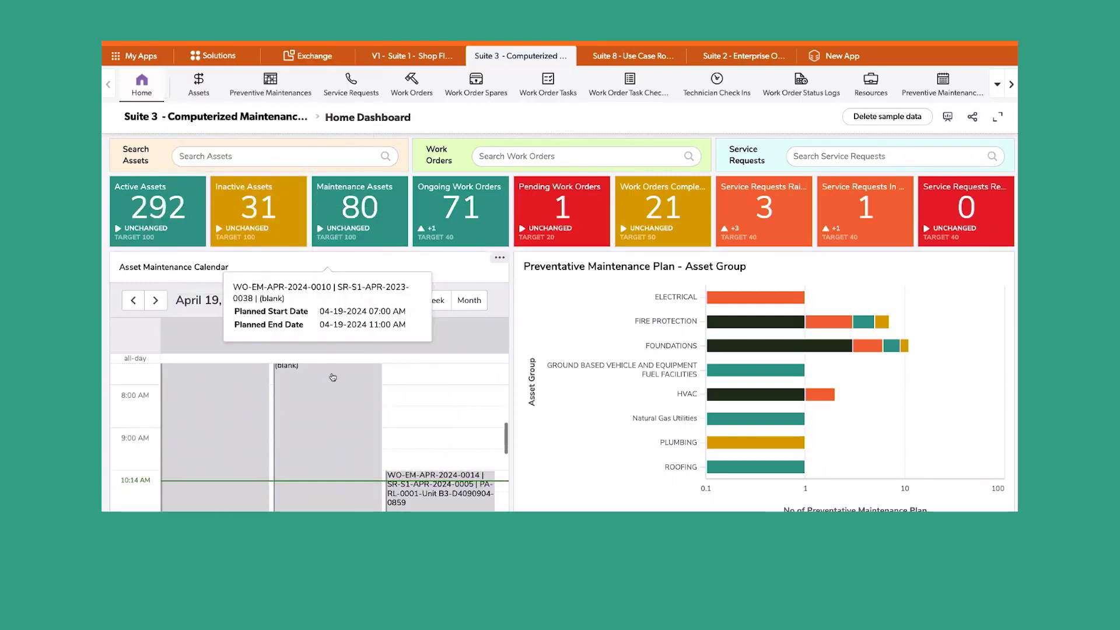
{"action": "left_click", "coordinate": [331, 424]}
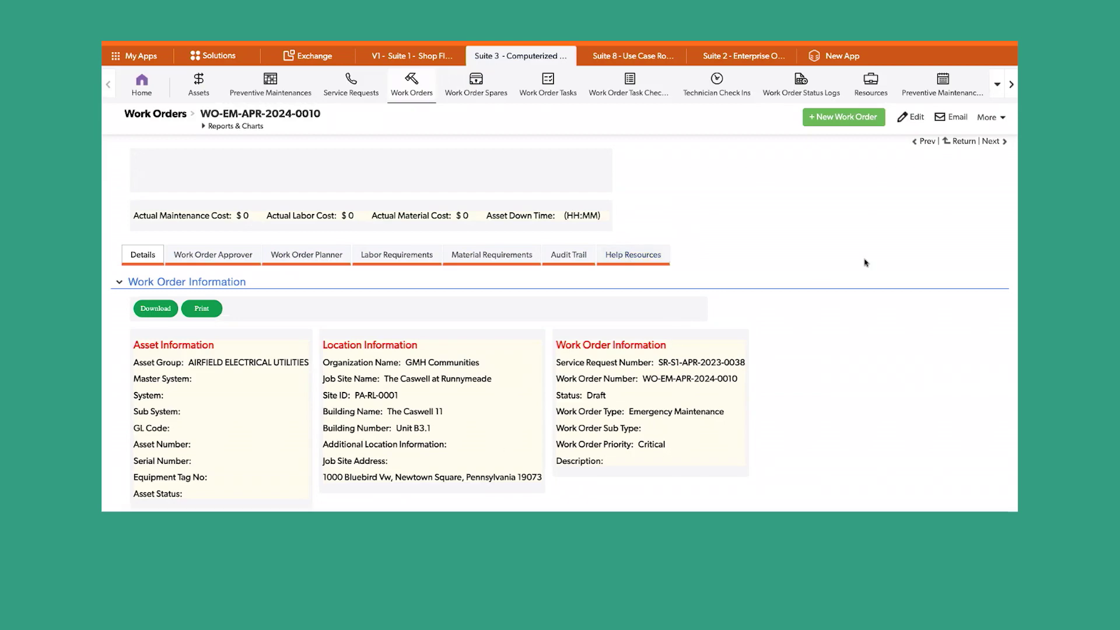
{"action": "scroll", "coordinate": [865, 262], "scroll_direction": "down", "scroll_amount": 3}
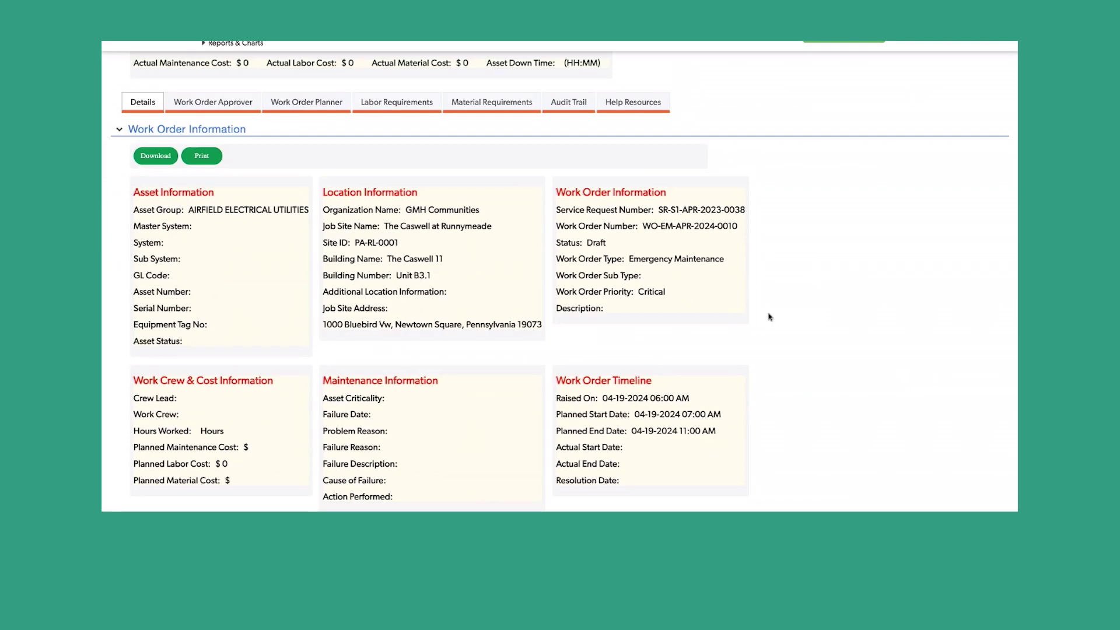
{"action": "scroll", "coordinate": [750, 320], "scroll_direction": "up", "scroll_amount": 3}
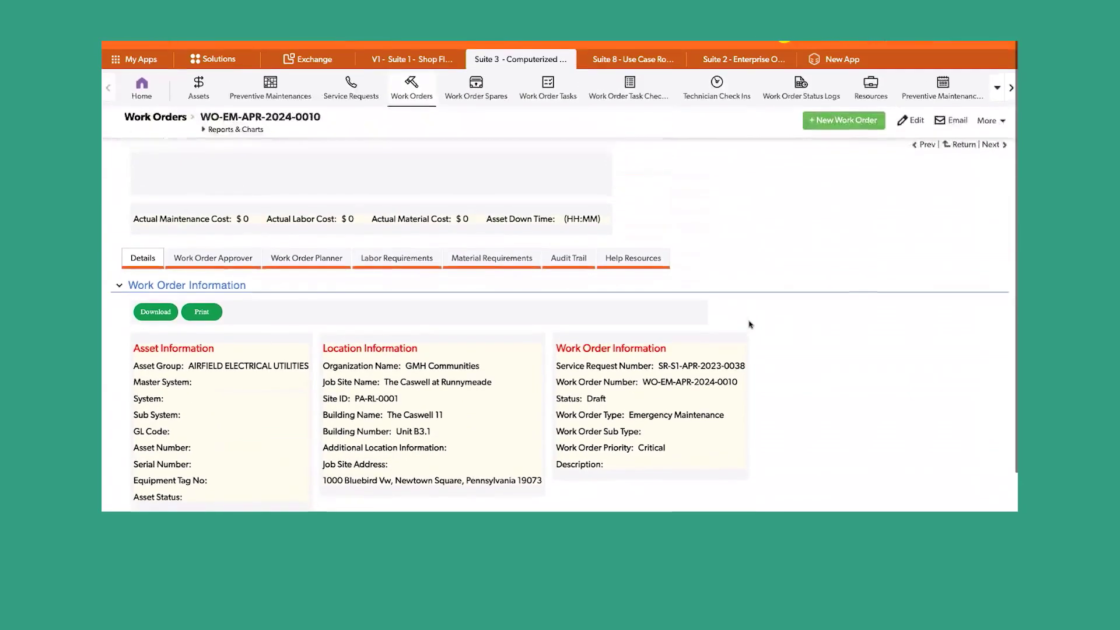
{"action": "left_click", "coordinate": [138, 87]}
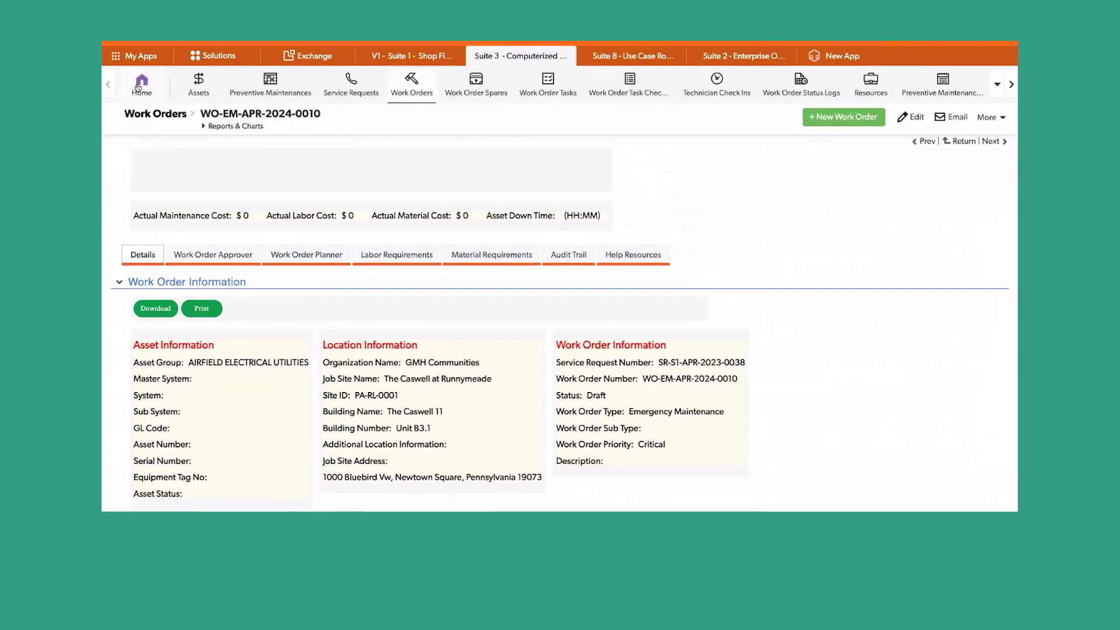